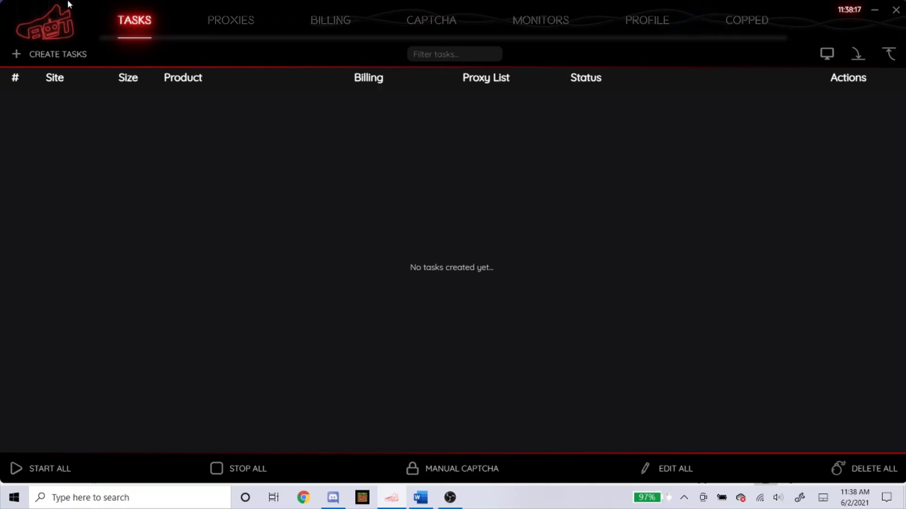
# Start a new task in Create Tasks with Footlocker as the selected site.
pyautogui.click(71, 54)
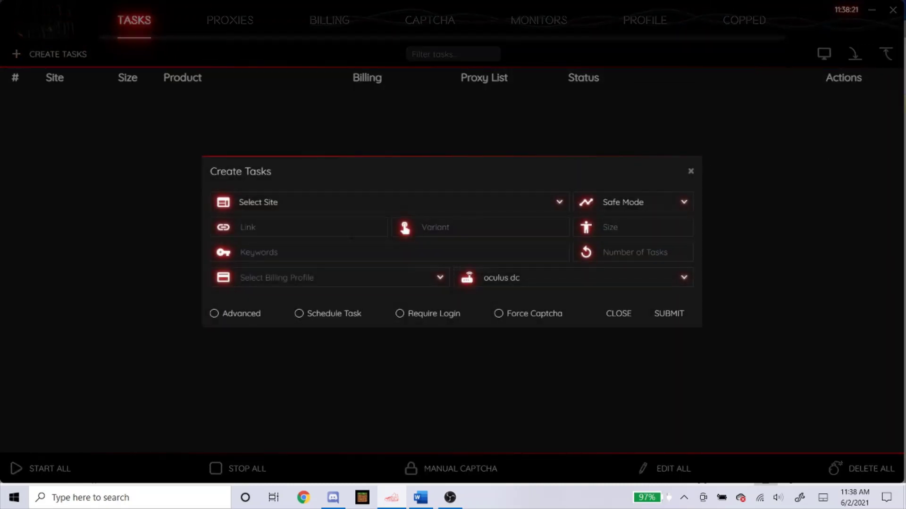
pyautogui.click(357, 208)
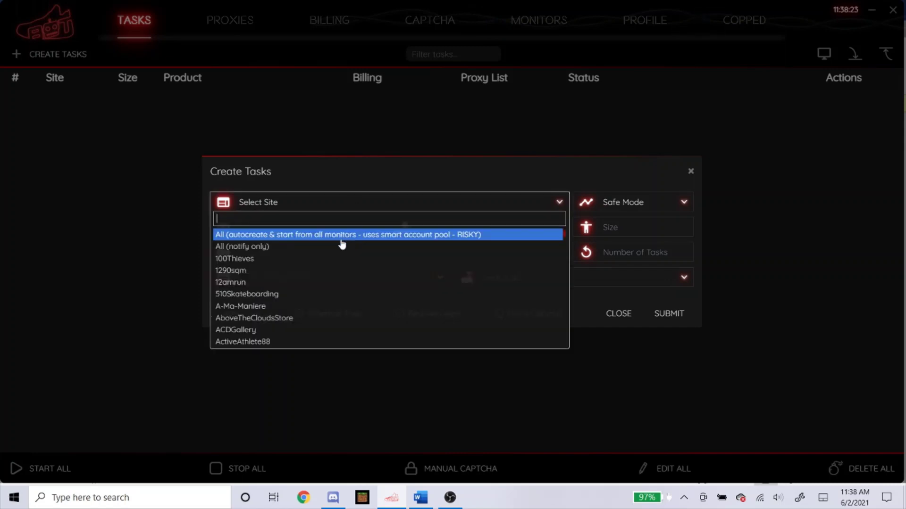
pyautogui.write('footloc')
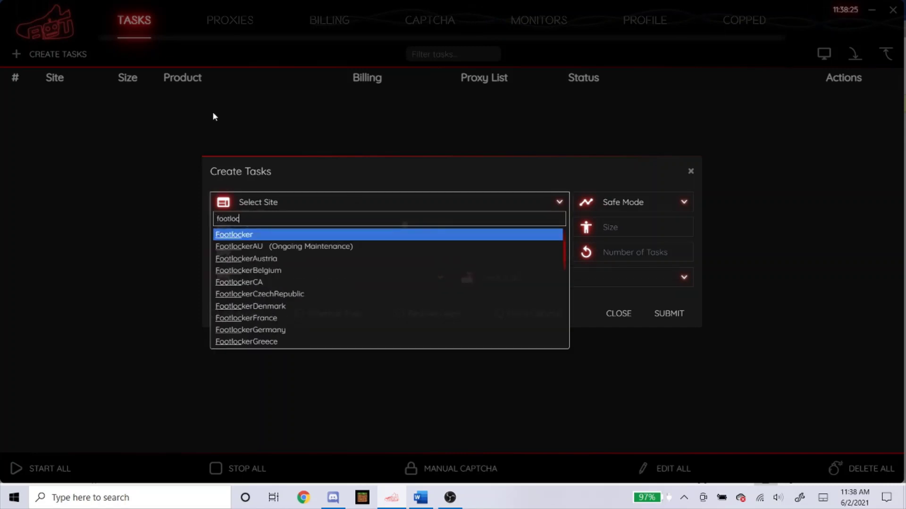
pyautogui.press('Return')
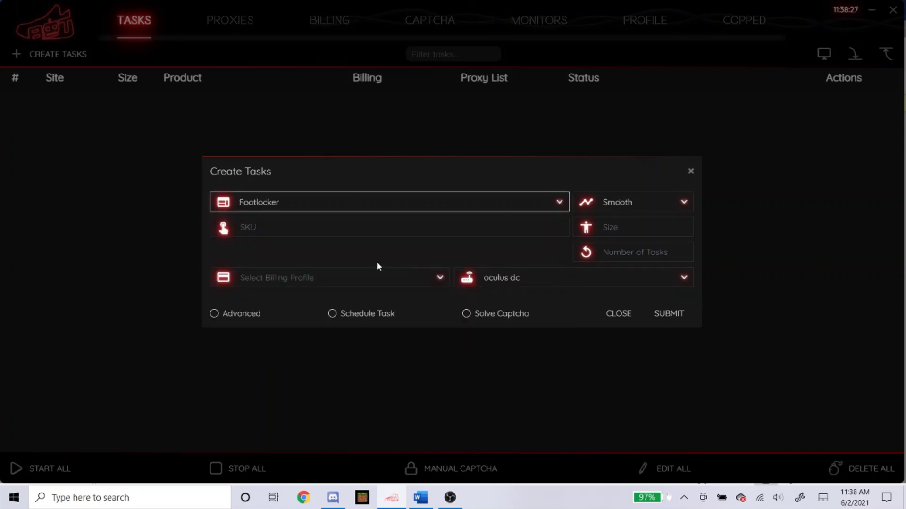
# Keep Smooth as the task mode and return to the SKU field.
pyautogui.click(378, 219)
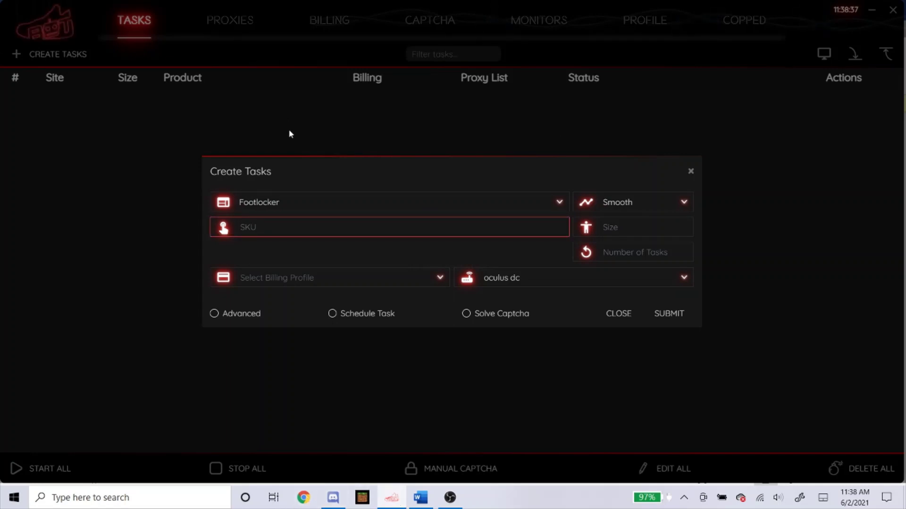
pyautogui.click(303, 498)
pyautogui.click(391, 498)
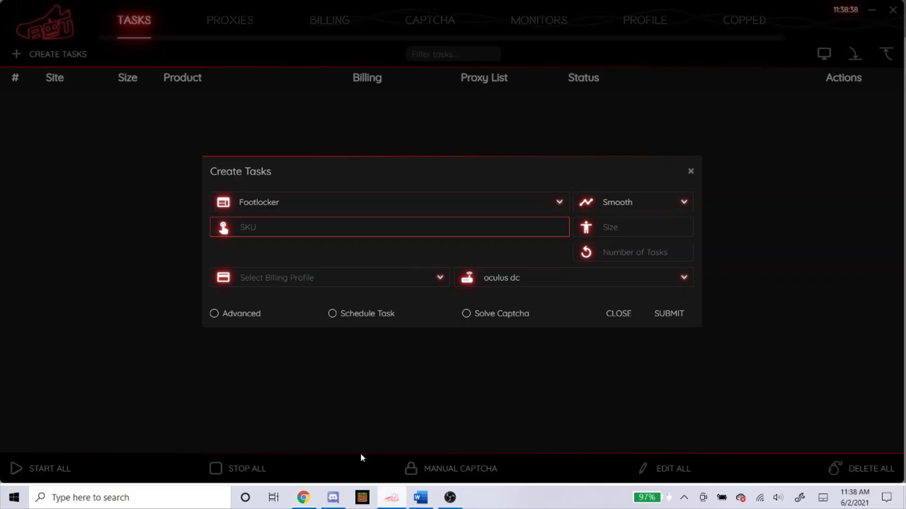
pyautogui.click(675, 202)
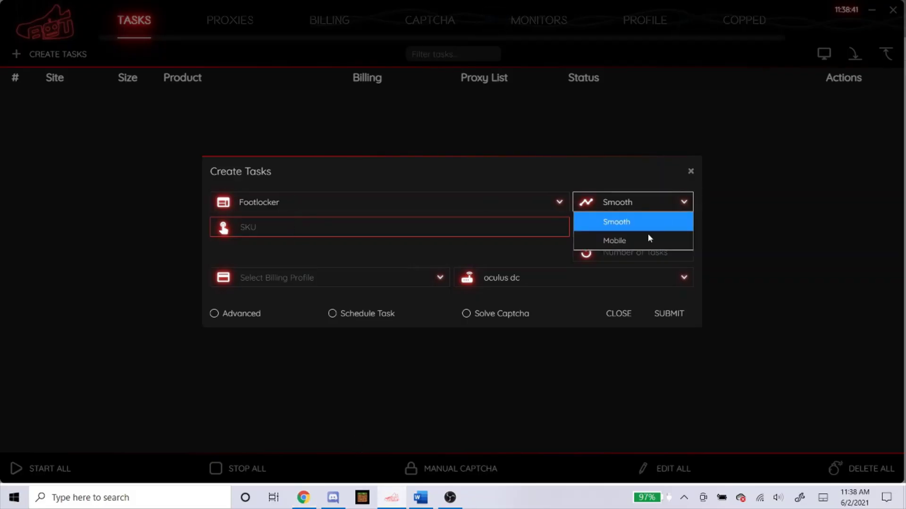
pyautogui.click(634, 225)
pyautogui.click(279, 228)
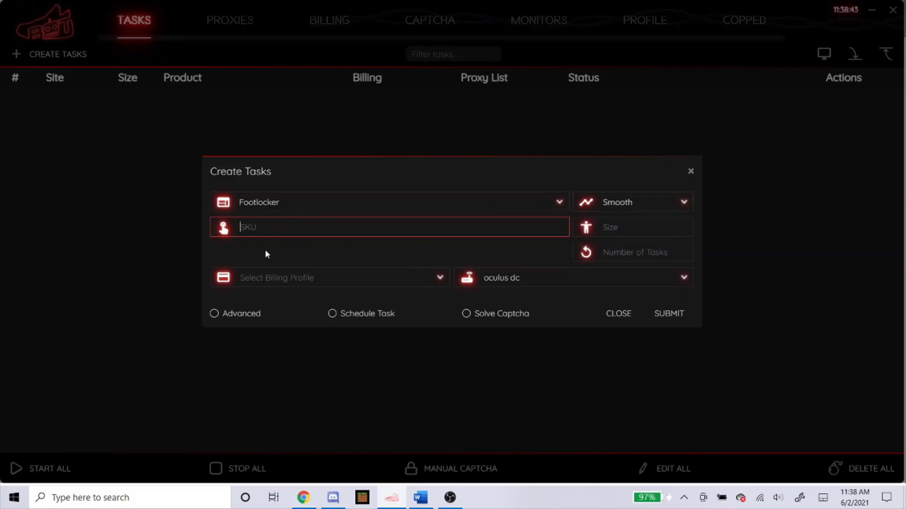
# Open the Nike Dunk Low Yellow/Navy/Orange page from Foot Locker's release calendar.
pyautogui.click(304, 498)
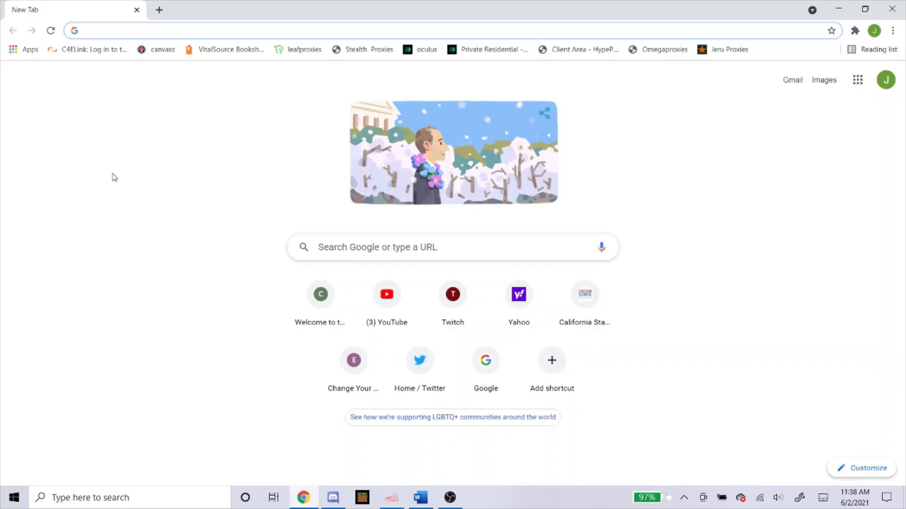
pyautogui.write('footlocker.com')
pyautogui.press('Return')
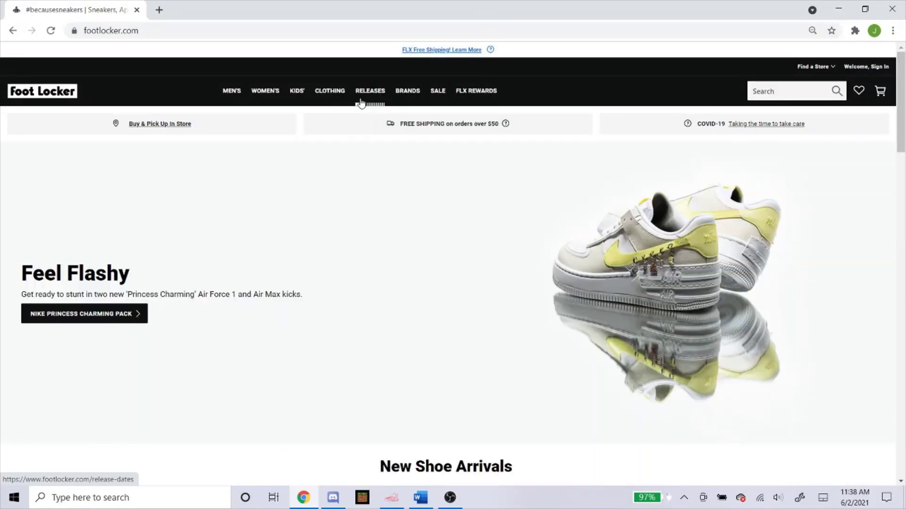
pyautogui.click(362, 96)
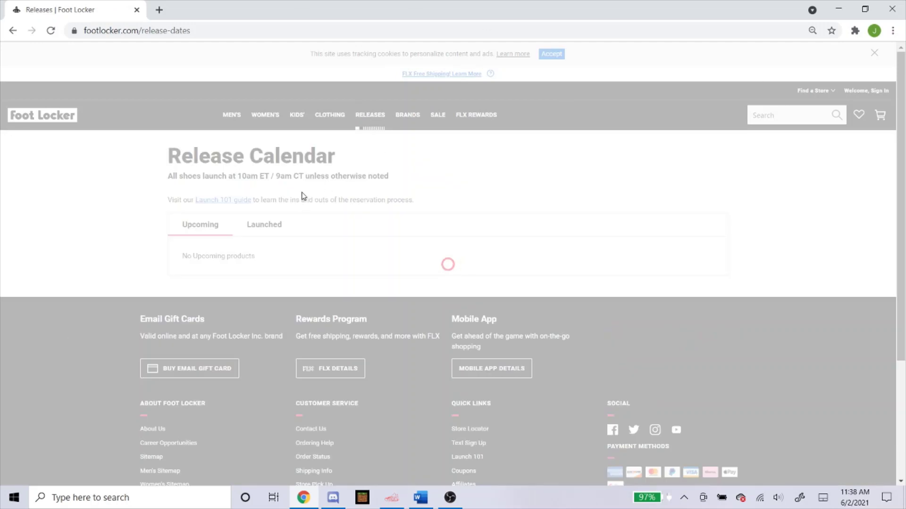
pyautogui.scroll(-4, 293, 198)
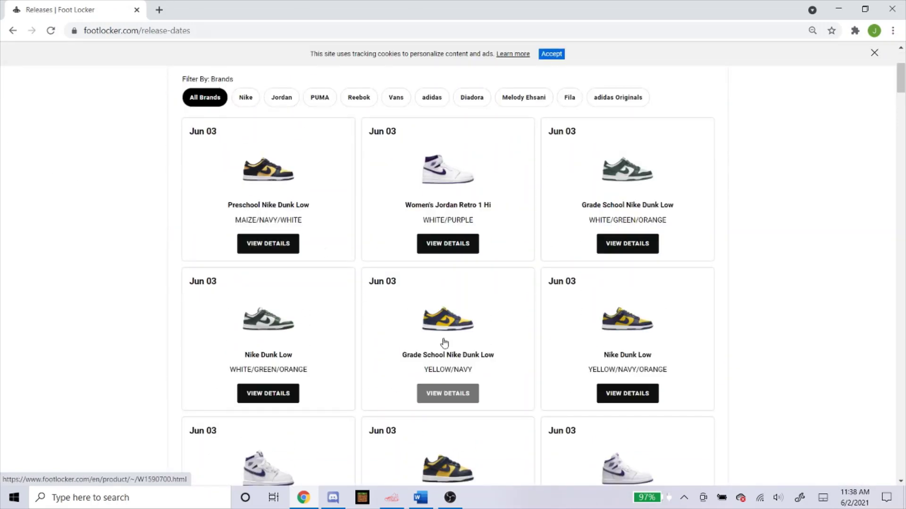
pyautogui.scroll(-1, 643, 330)
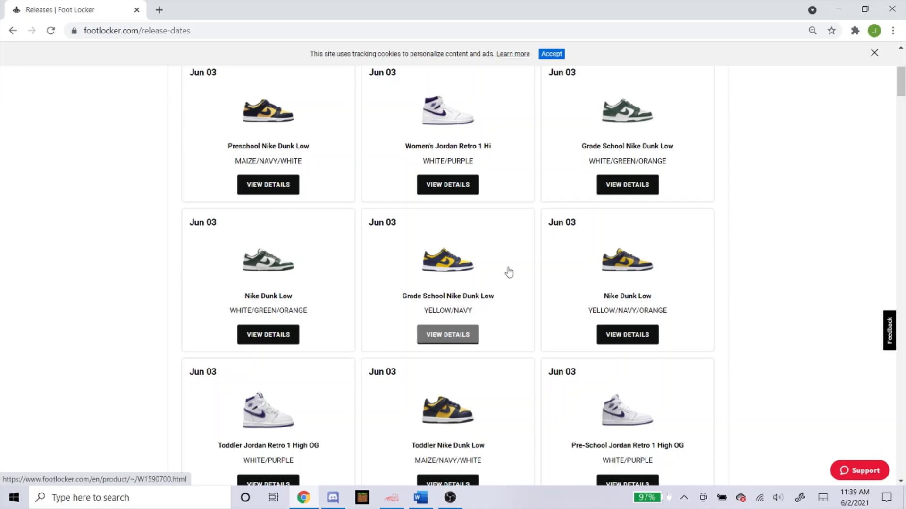
pyautogui.click(621, 287)
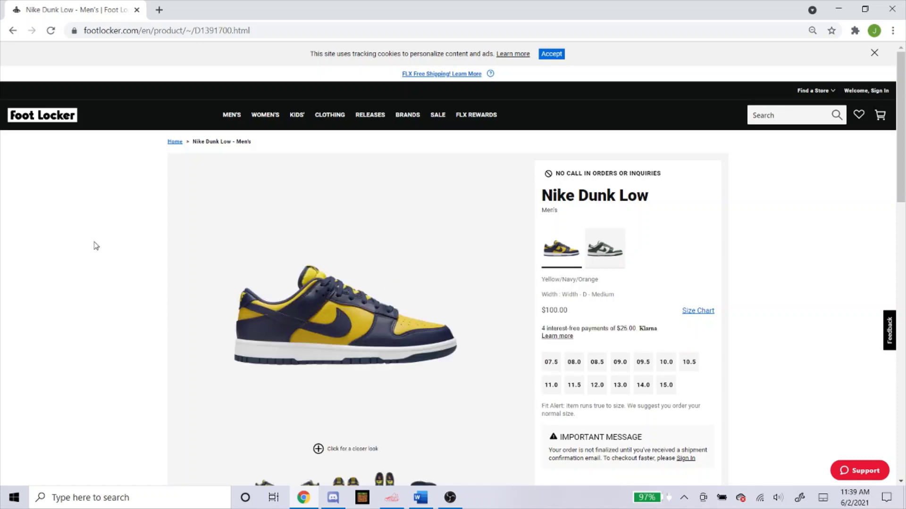
# Copy the product number D1391700 from the product page.
pyautogui.scroll(-7, 122, 228)
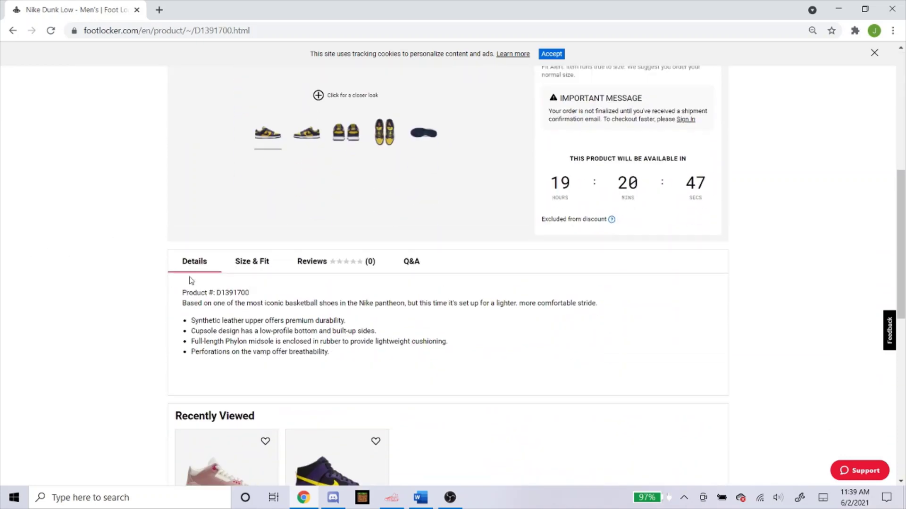
pyautogui.doubleClick(231, 293)
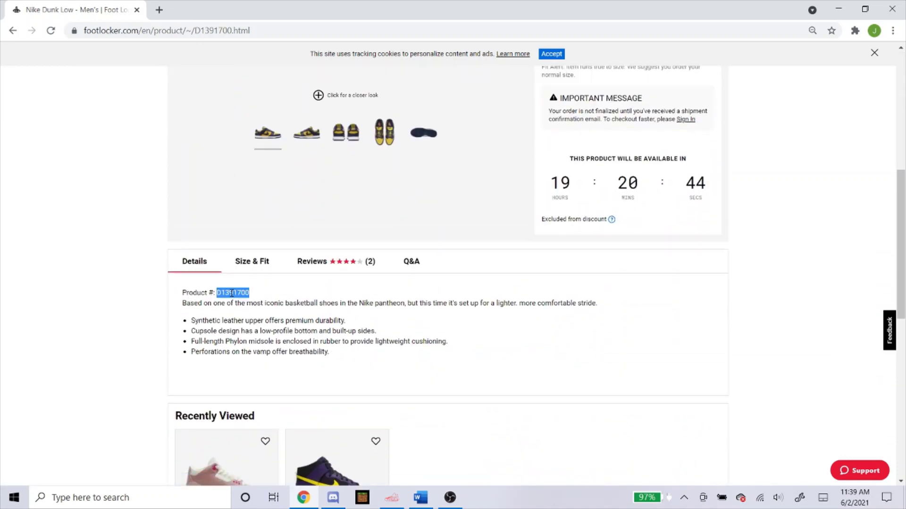
pyautogui.rightClick(227, 293)
pyautogui.click(245, 300)
pyautogui.click(17, 256)
pyautogui.scroll(3, 226, 237)
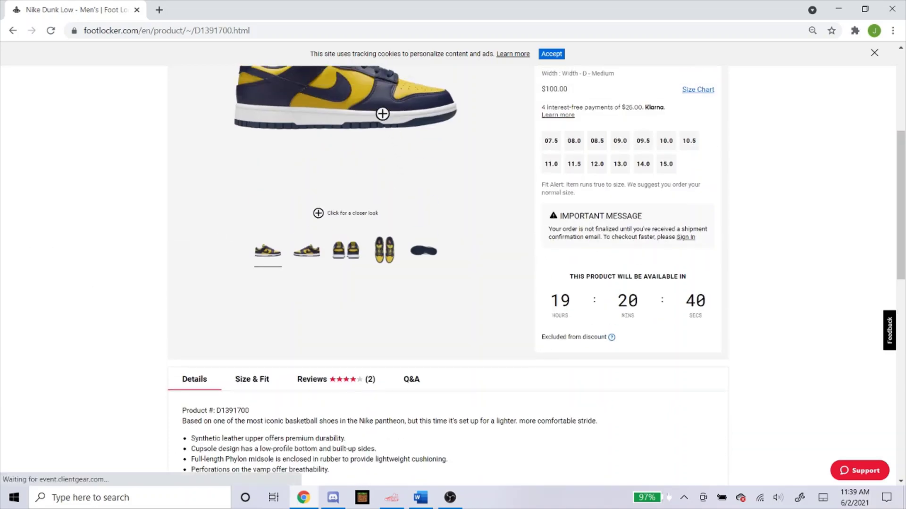
# Paste D1391700 into the bot task's SKU field.
pyautogui.click(392, 497)
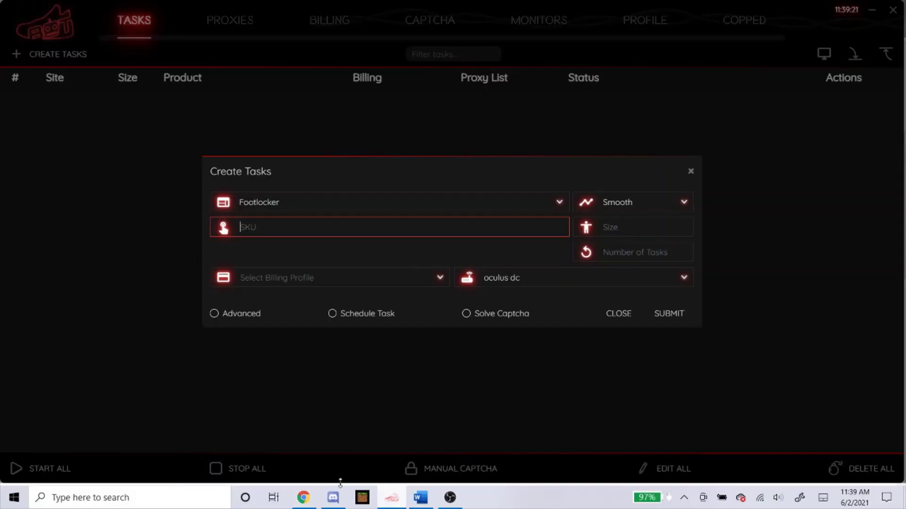
pyautogui.rightClick(244, 227)
pyautogui.click(273, 244)
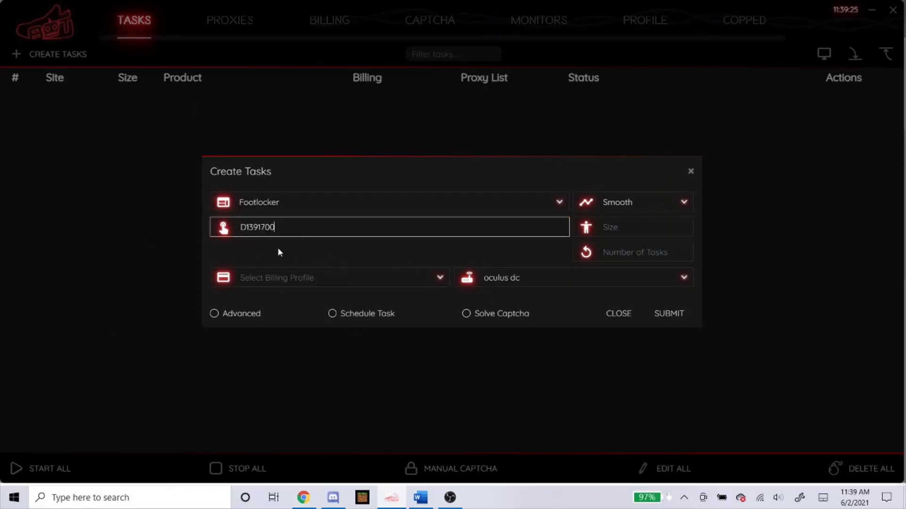
# Enter the sizes 9,9,5,10 in the task's Size field.
pyautogui.click(302, 496)
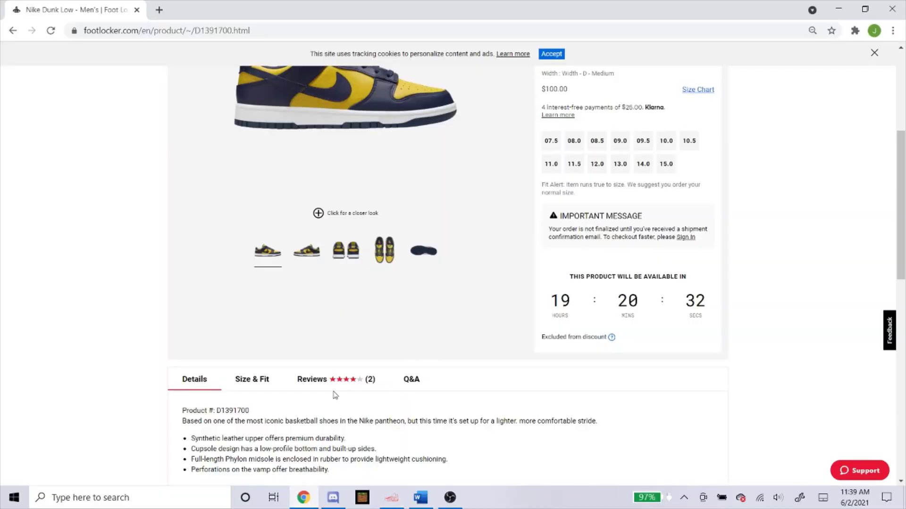
pyautogui.scroll(4, 660, 345)
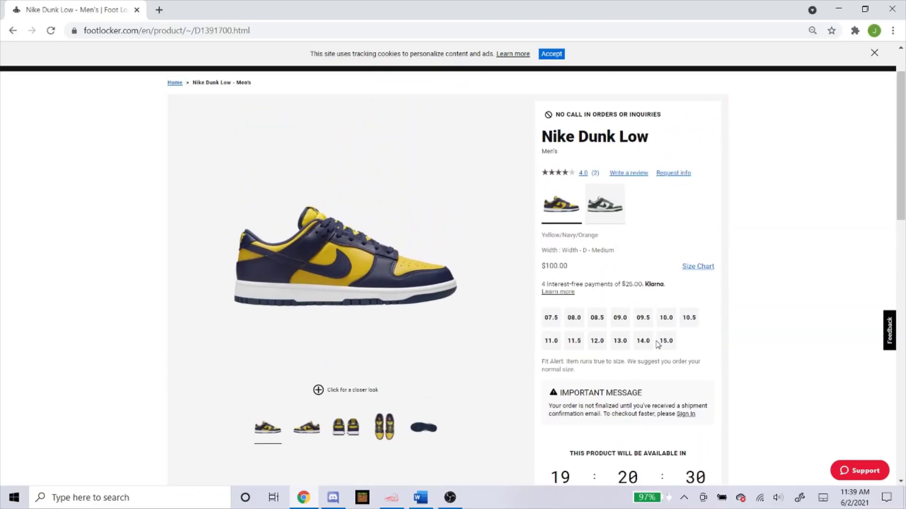
pyautogui.click(391, 498)
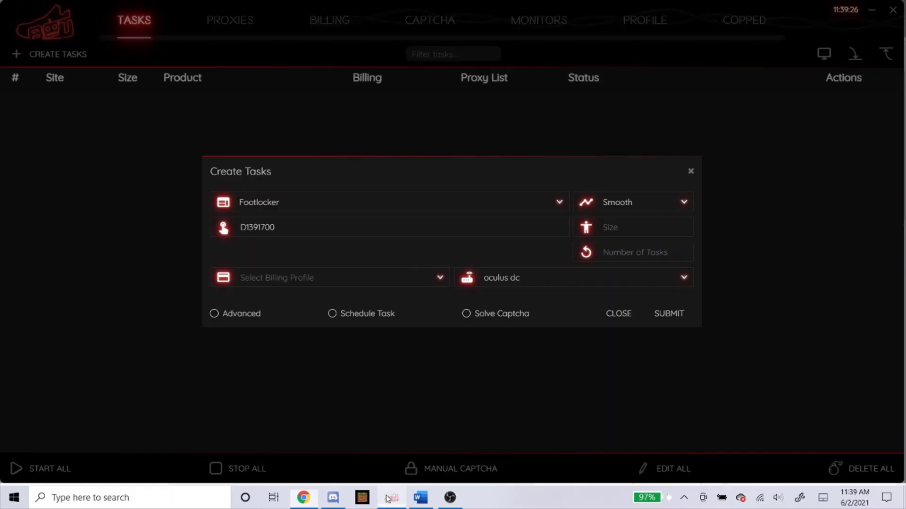
pyautogui.click(639, 229)
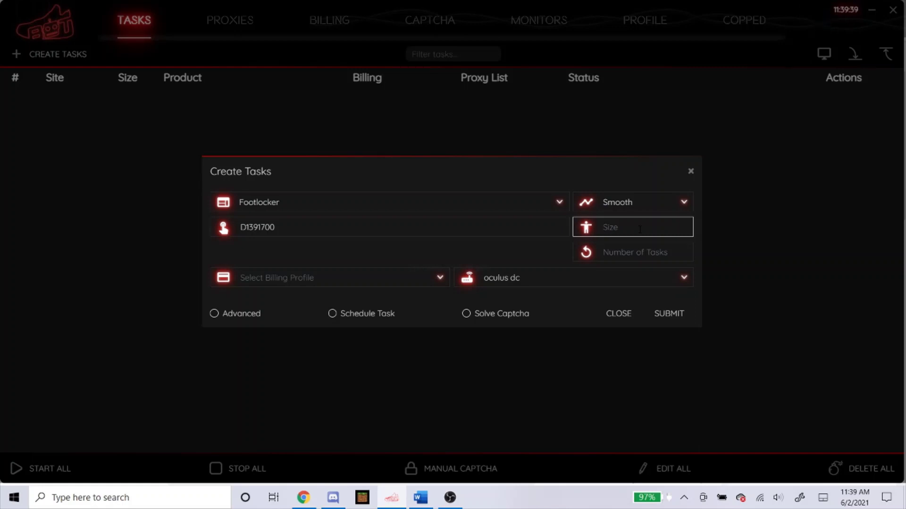
pyautogui.write('9,9,5')
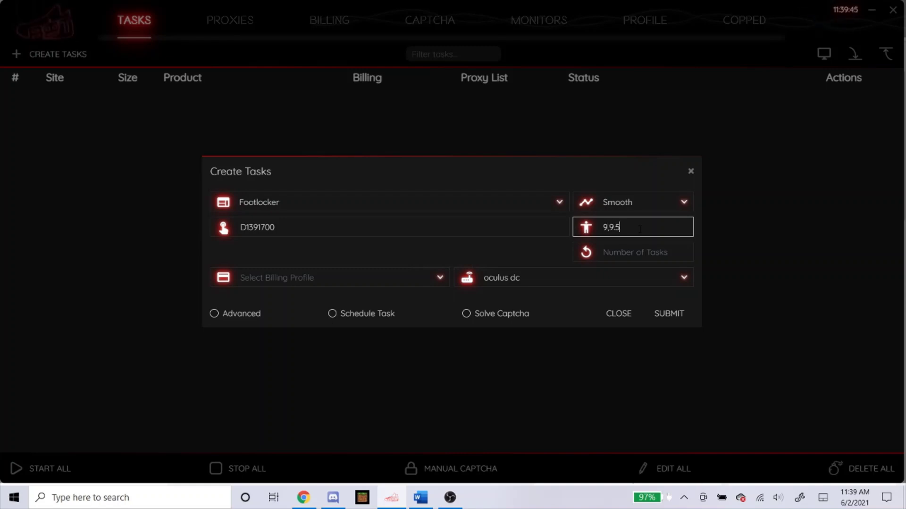
pyautogui.write(',10')
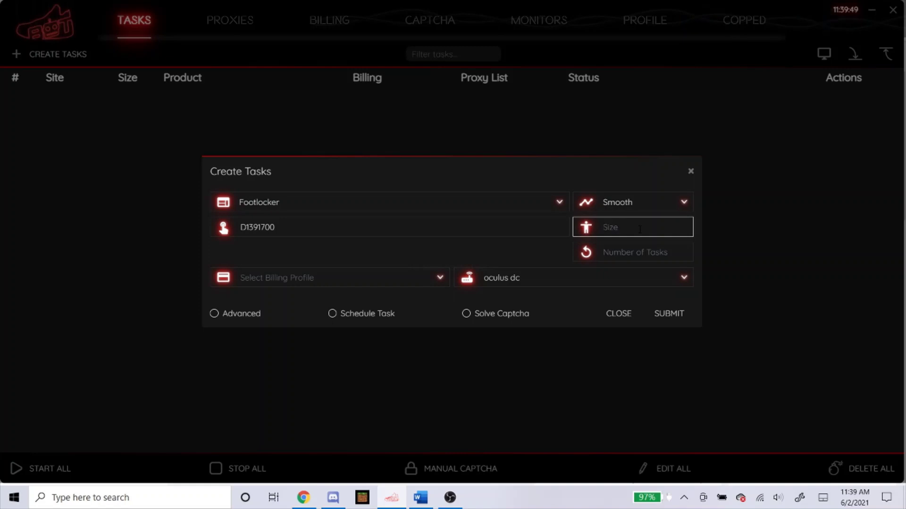
# Choose the first billing profile and the leaf us 5/27 proxy list, and enable Advanced settings.
pyautogui.click(255, 277)
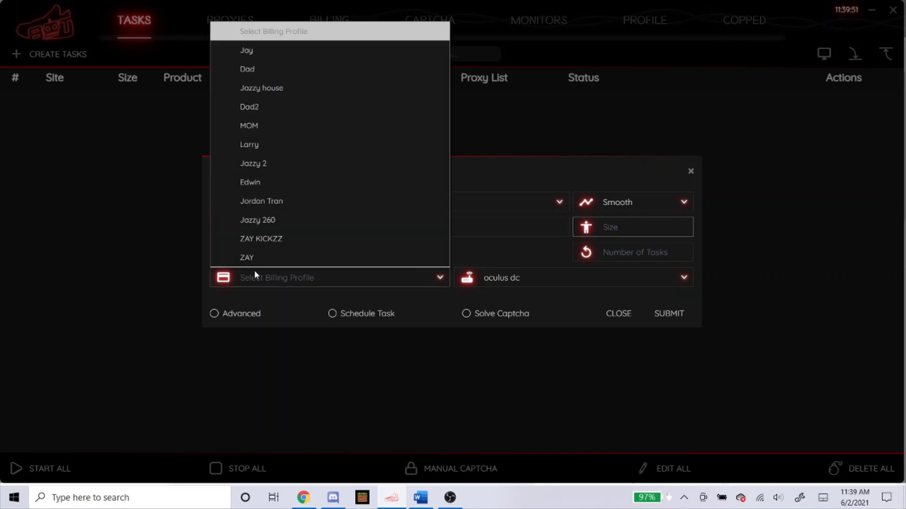
pyautogui.click(250, 46)
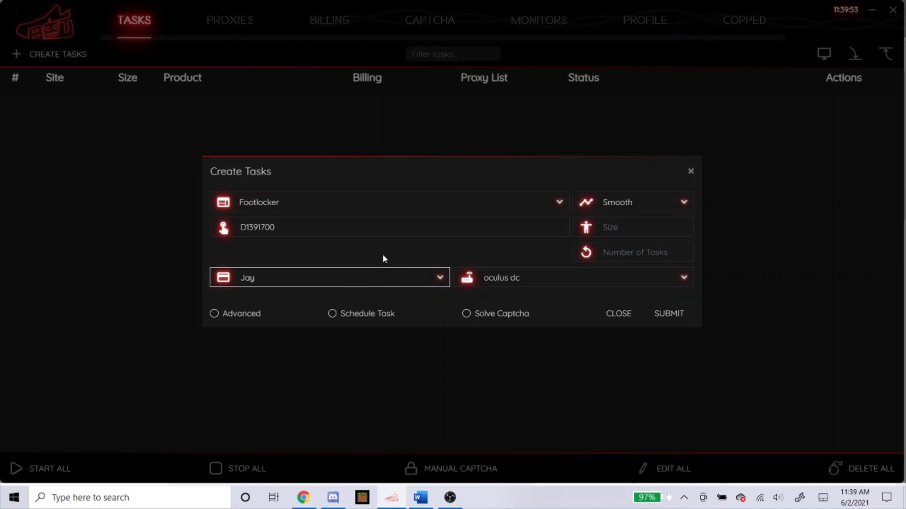
pyautogui.click(542, 278)
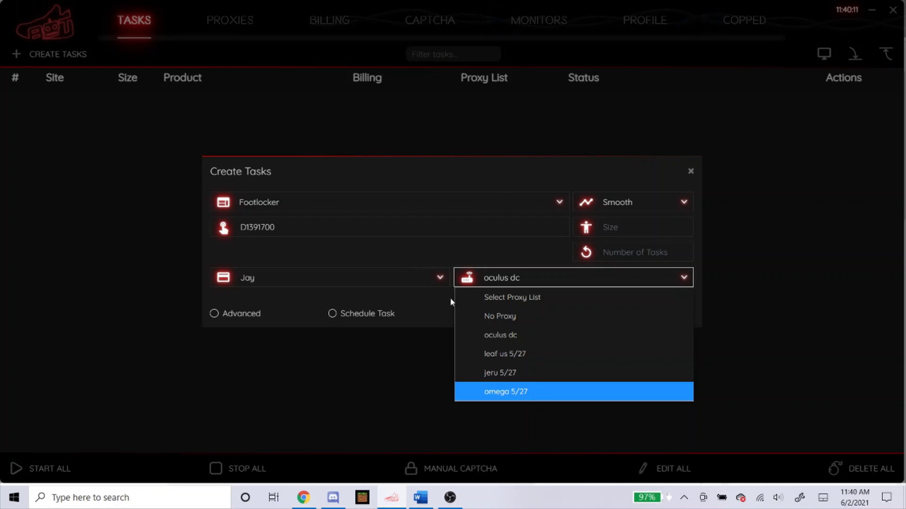
pyautogui.click(551, 353)
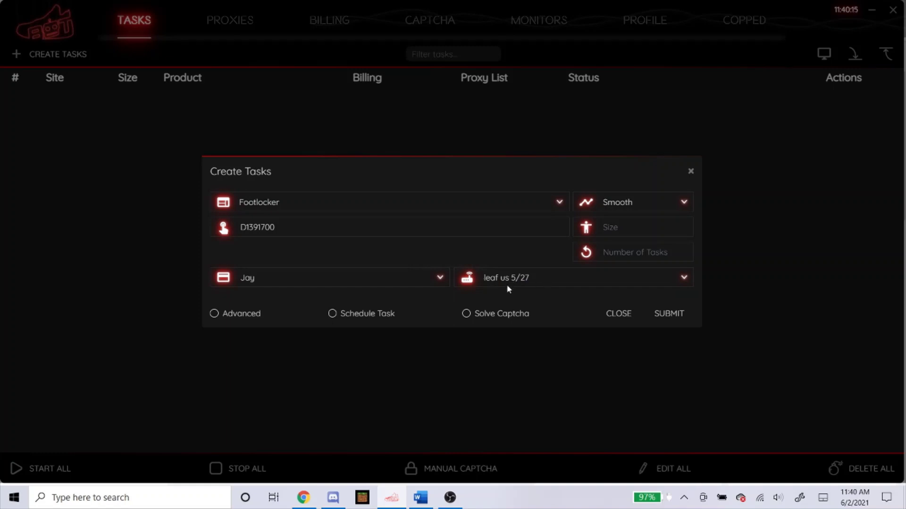
pyautogui.click(238, 315)
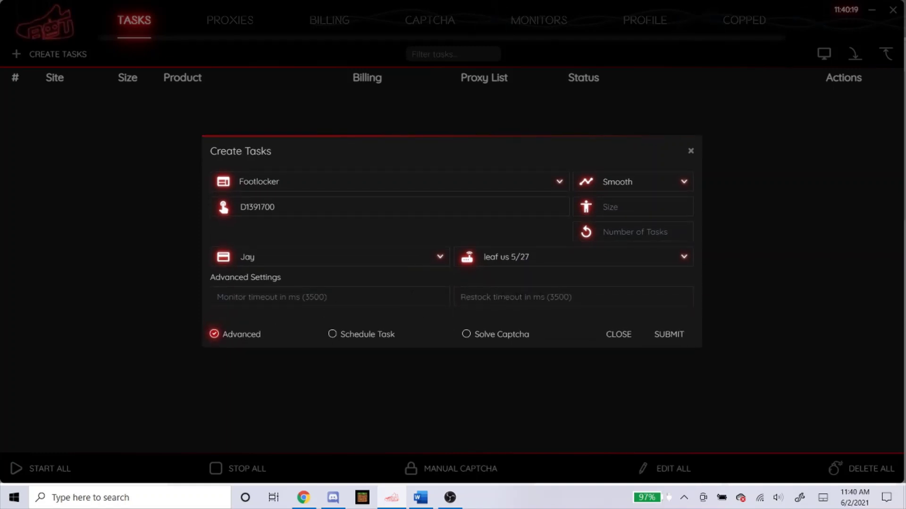
# Turn off Advanced and schedule the task to start at 06:50:00 AM.
pyautogui.click(254, 335)
pyautogui.click(364, 313)
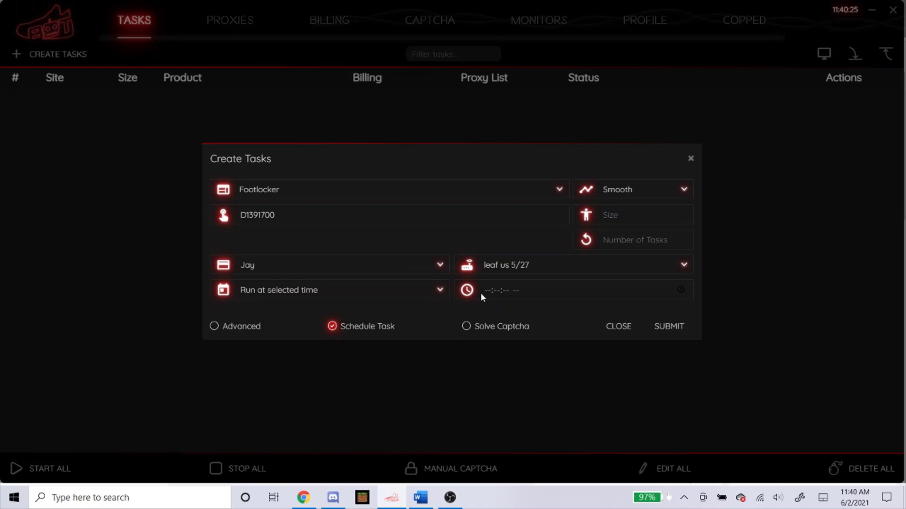
pyautogui.click(483, 290)
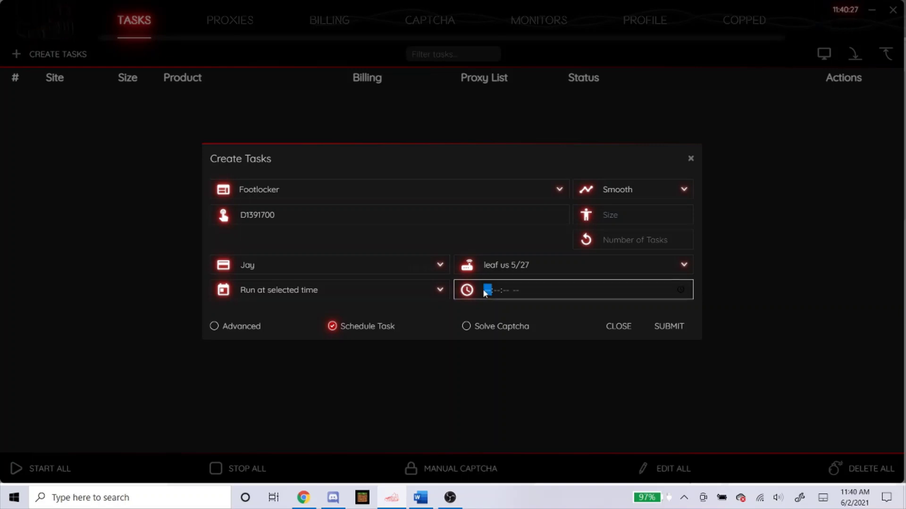
pyautogui.write('065000a')
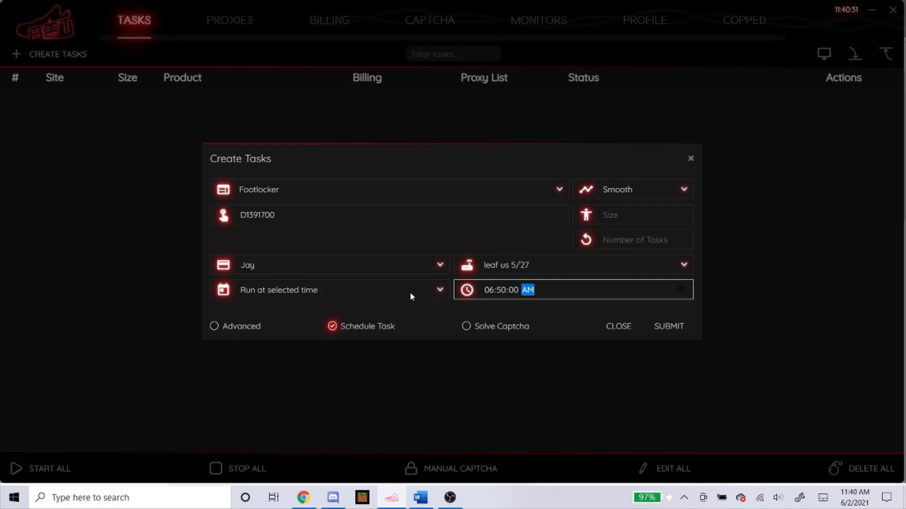
pyautogui.click(422, 318)
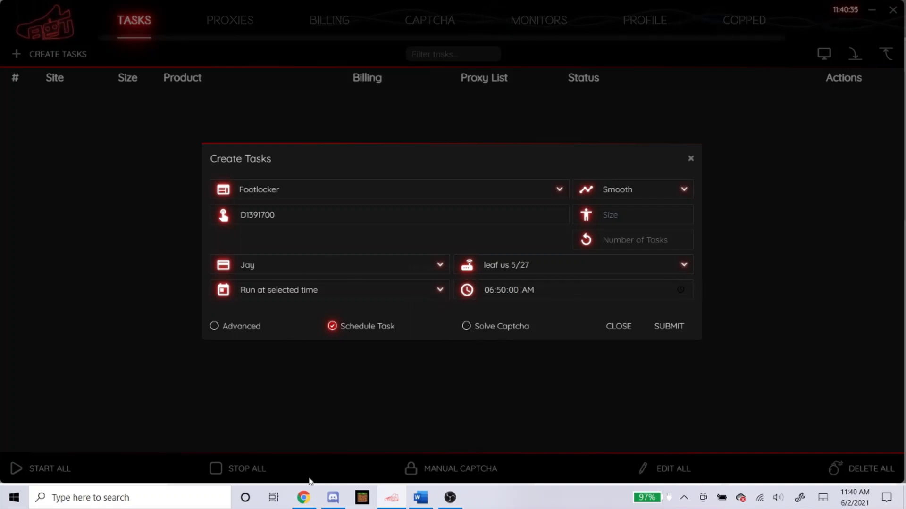
# Recheck the Foot Locker product page, then submit the scheduled D1391700 task.
pyautogui.click(304, 498)
pyautogui.scroll(-5, 289, 406)
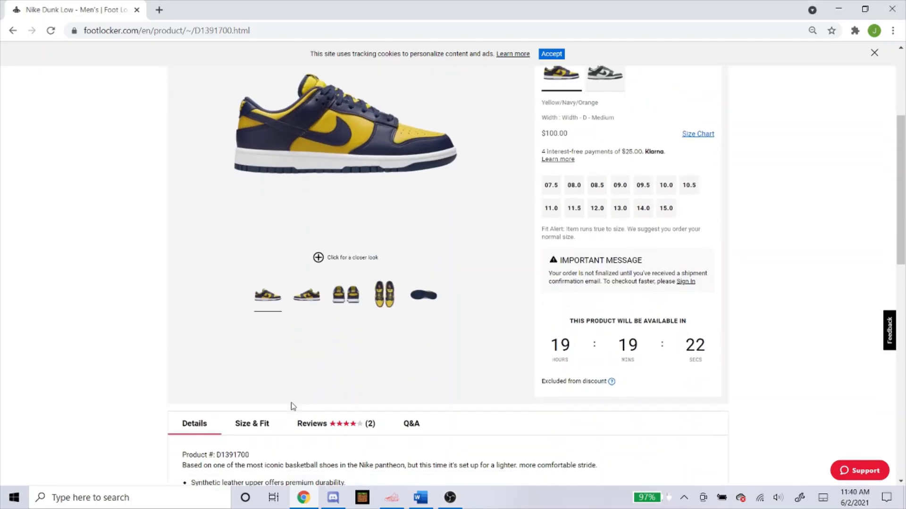
pyautogui.scroll(4, 265, 360)
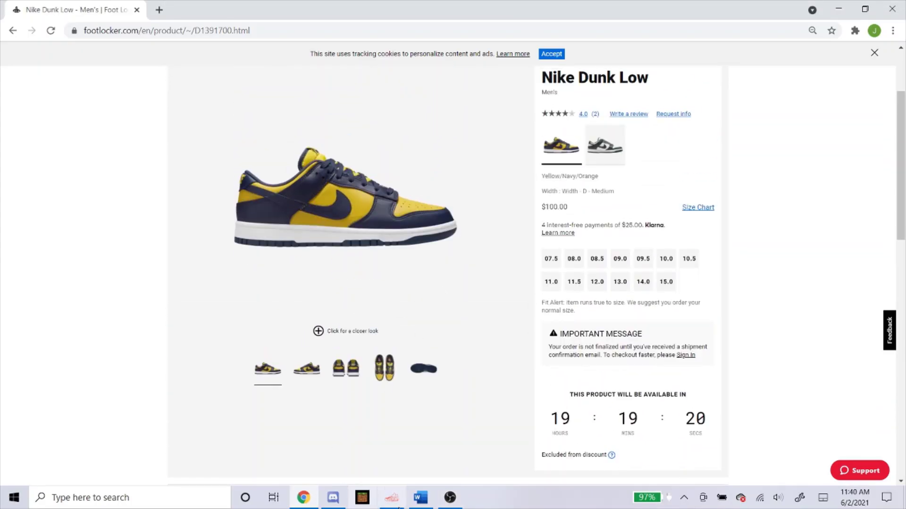
pyautogui.click(391, 497)
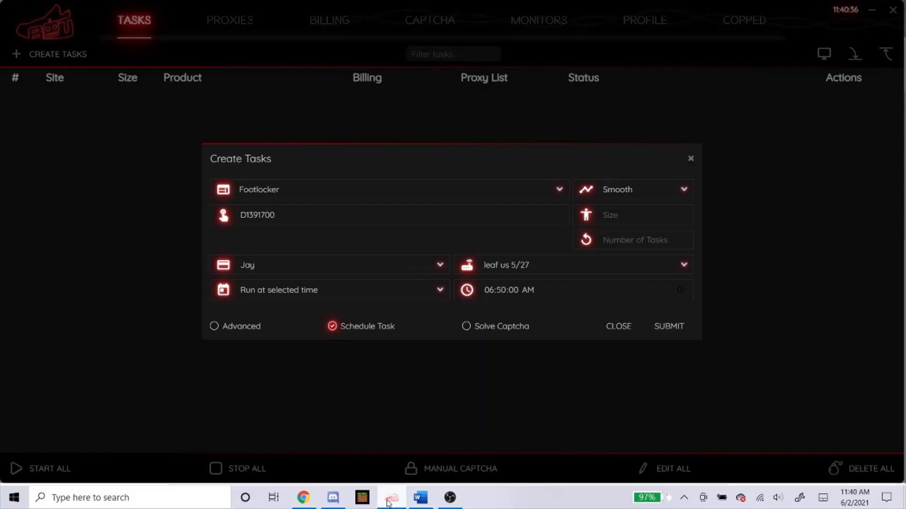
pyautogui.click(677, 327)
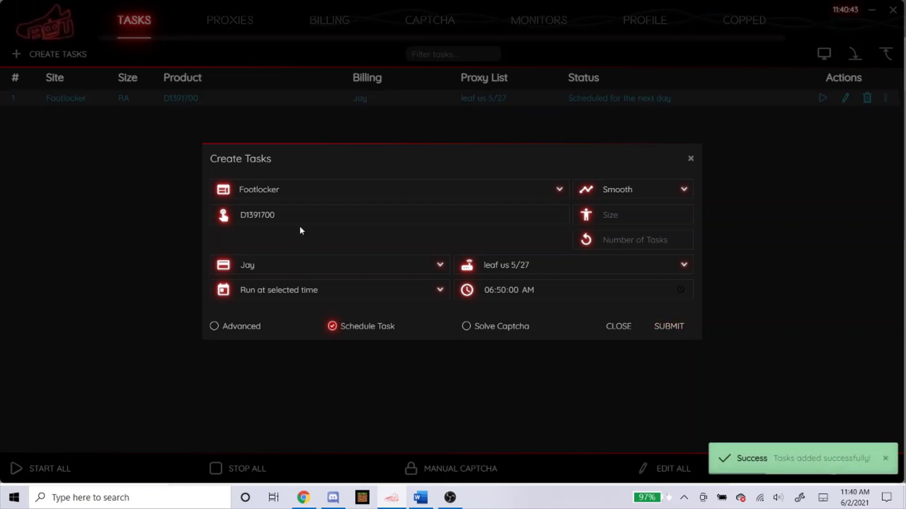
# Open the Grade School Nike Dunk Low from release dates in a new tab.
pyautogui.click(303, 498)
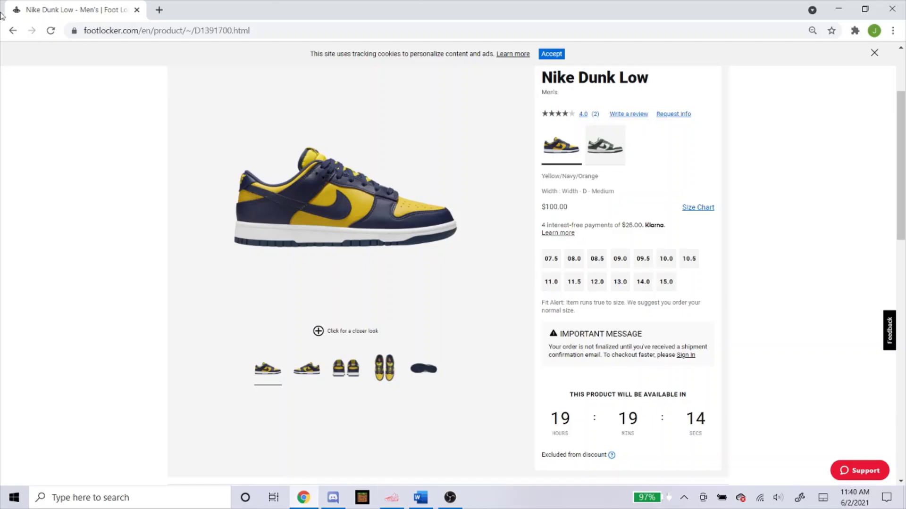
pyautogui.click(7, 30)
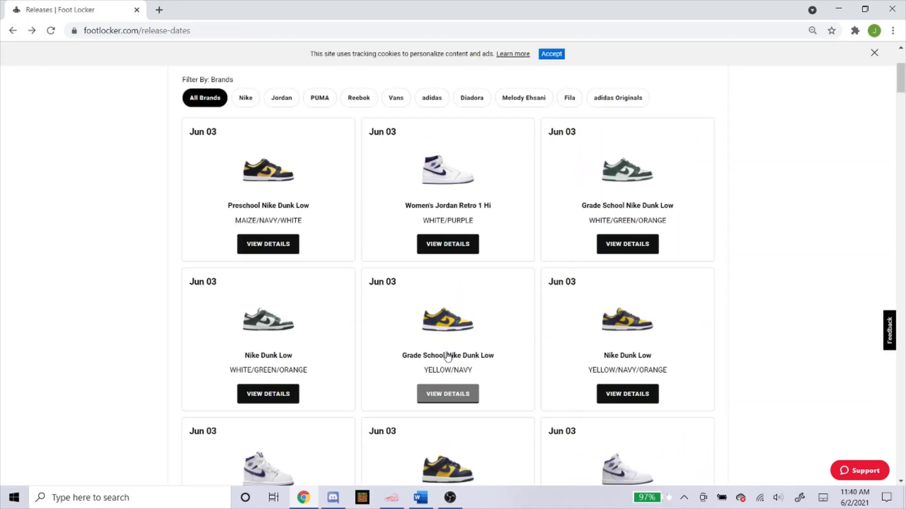
pyautogui.rightClick(441, 326)
pyautogui.click(494, 132)
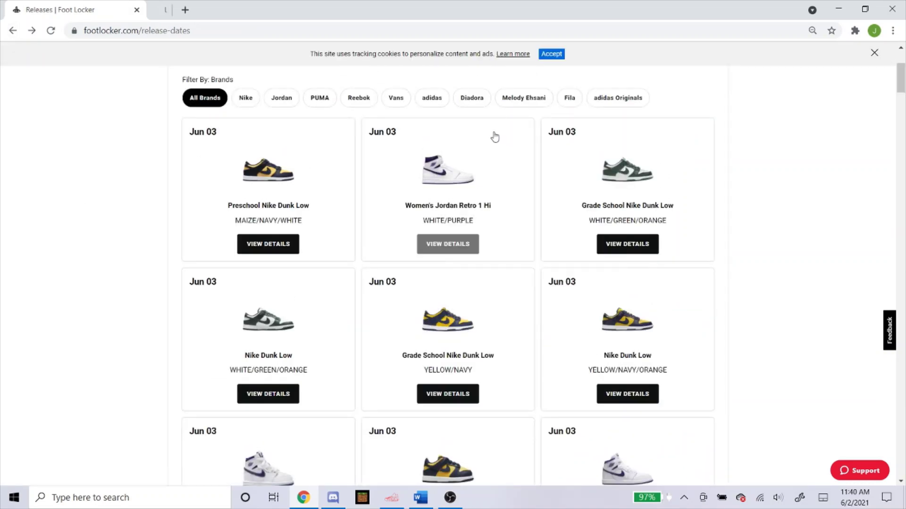
pyautogui.click(193, 5)
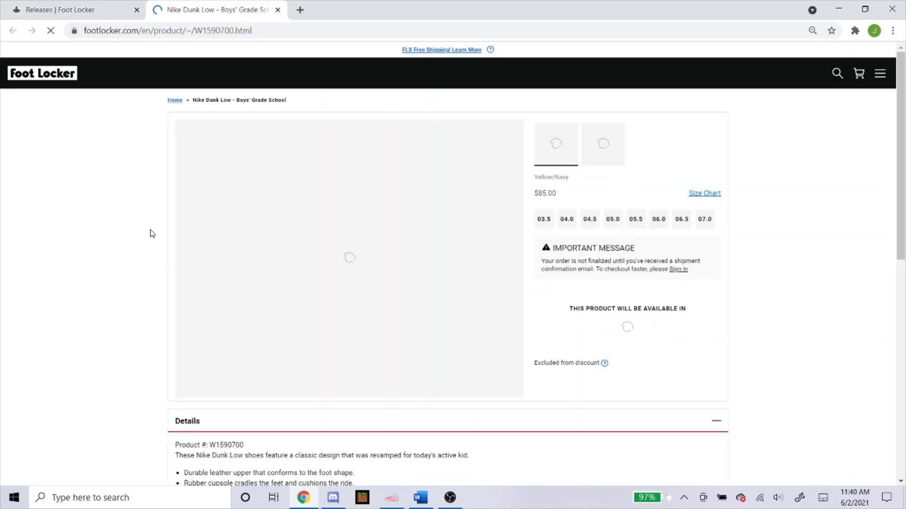
# Copy product number W1590700 and select the old SKU D1391700 in the bot.
pyautogui.scroll(-2, 151, 235)
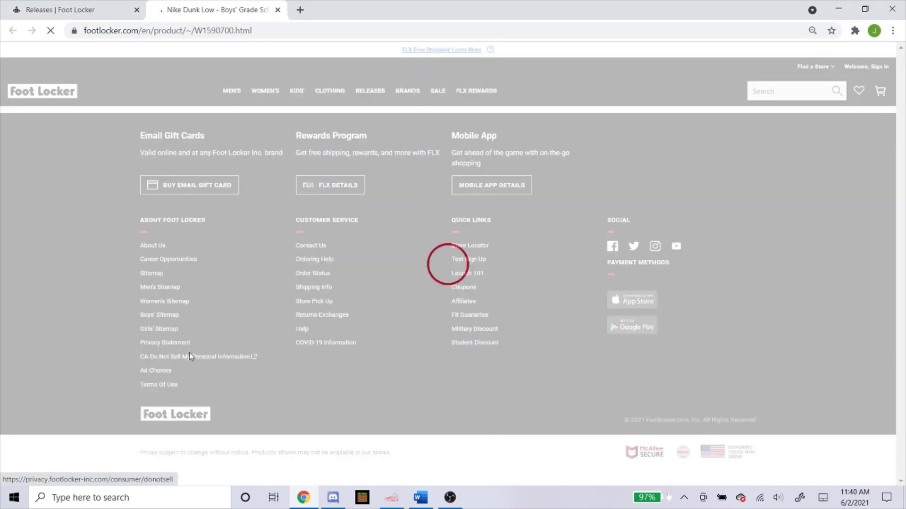
pyautogui.scroll(-5, 189, 352)
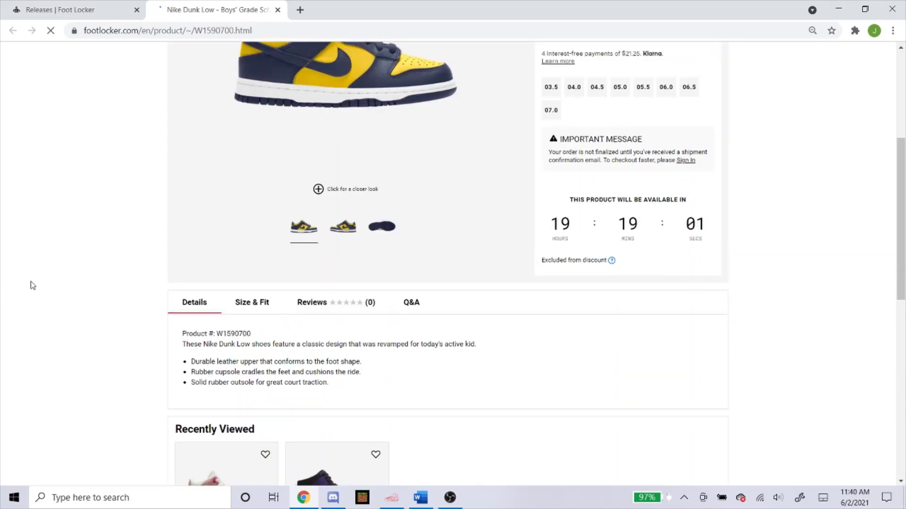
pyautogui.scroll(-1, 195, 328)
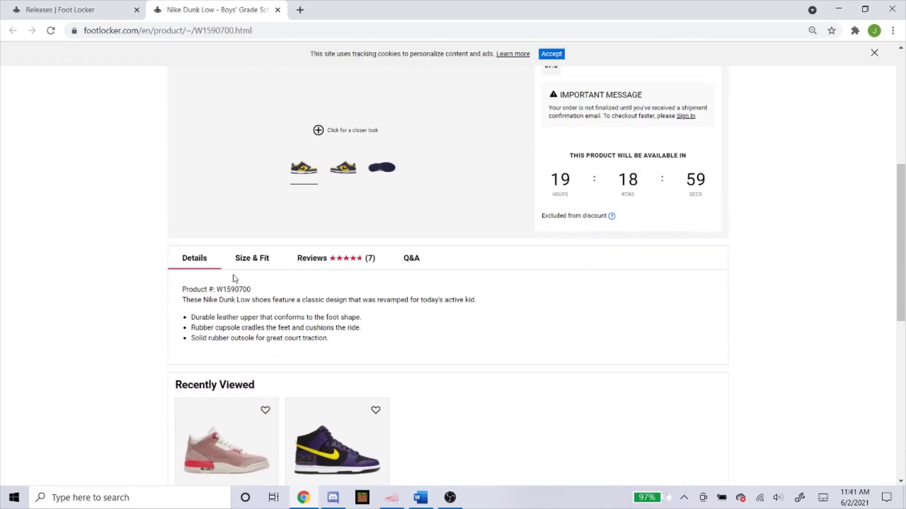
pyautogui.doubleClick(231, 289)
pyautogui.rightClick(239, 292)
pyautogui.click(286, 297)
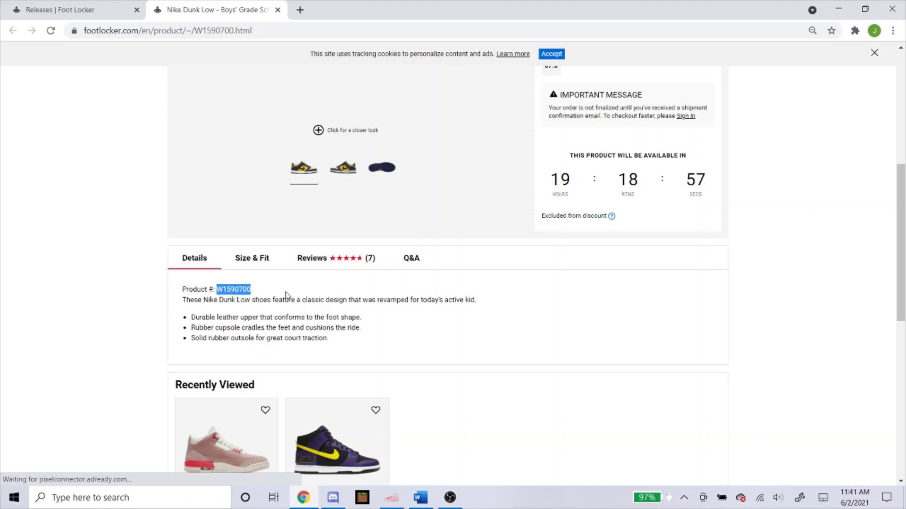
pyautogui.rightClick(242, 293)
pyautogui.click(257, 301)
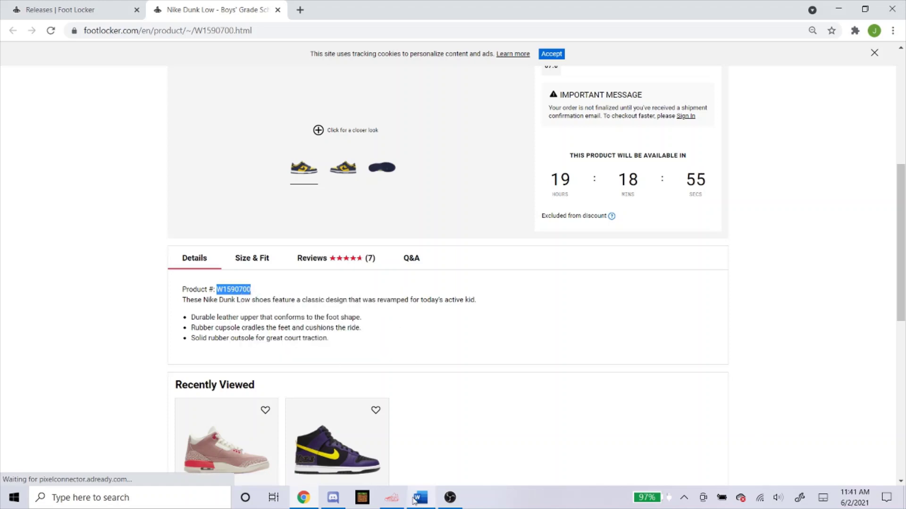
pyautogui.click(384, 499)
pyautogui.click(297, 221)
pyautogui.doubleClick(296, 221)
# Replace the task's SKU with W1590700.
pyautogui.press('BackSpace')
pyautogui.rightClick(296, 221)
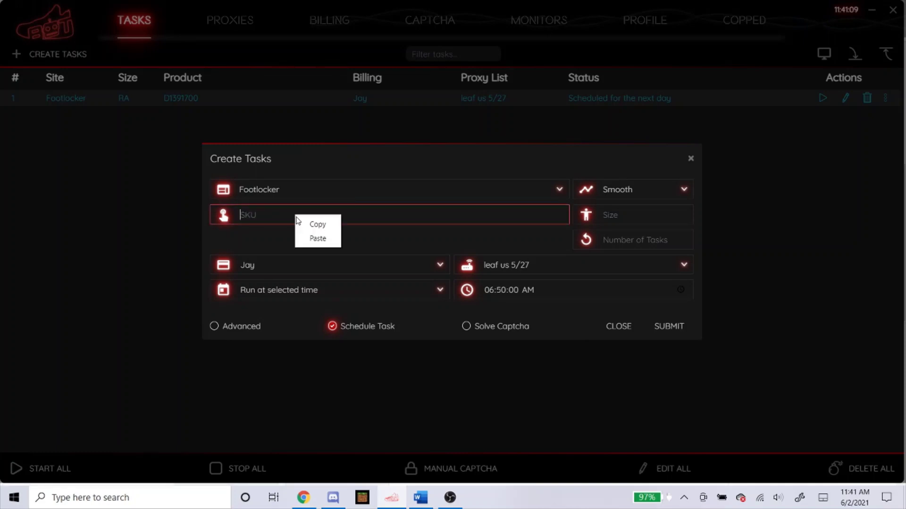
pyautogui.click(313, 236)
pyautogui.click(540, 246)
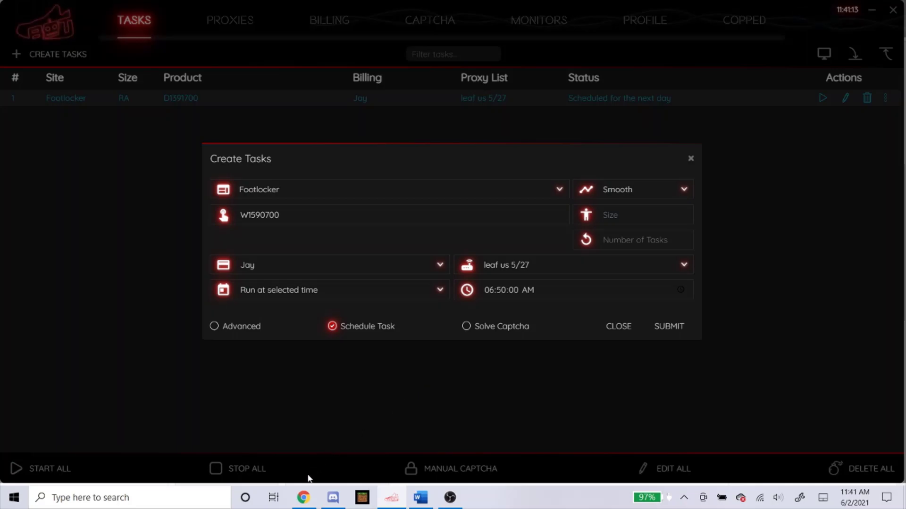
# Check the 07.0 size on the product page and submit the scheduled W1590700 task.
pyautogui.click(303, 498)
pyautogui.scroll(1, 591, 409)
pyautogui.click(551, 224)
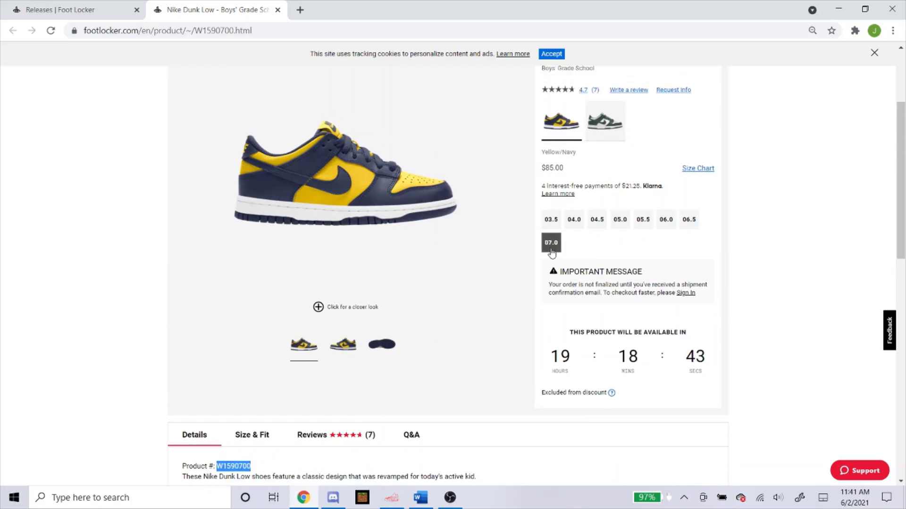
pyautogui.scroll(1, 551, 252)
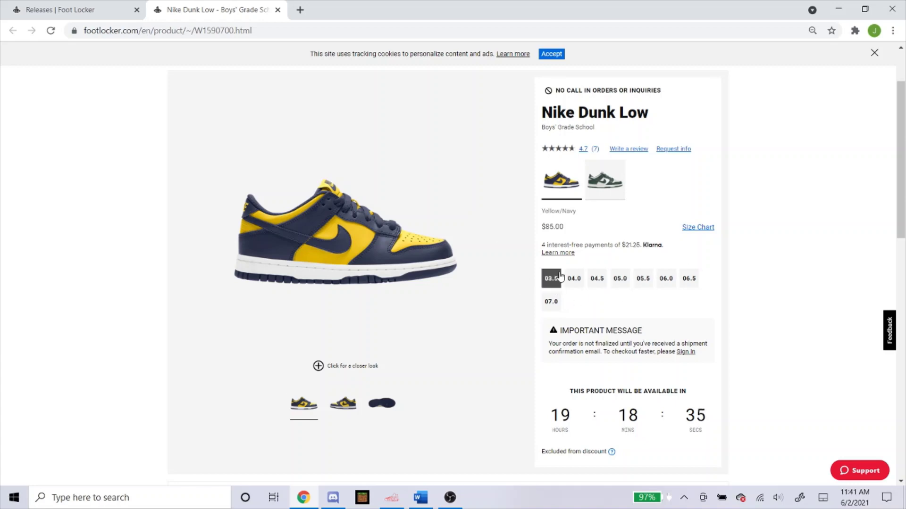
pyautogui.scroll(-5, 377, 412)
pyautogui.click(390, 498)
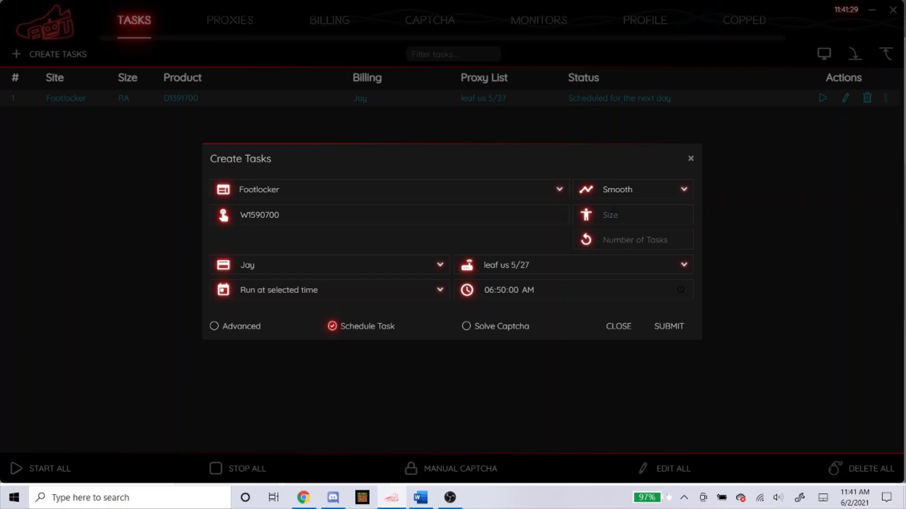
pyautogui.click(667, 328)
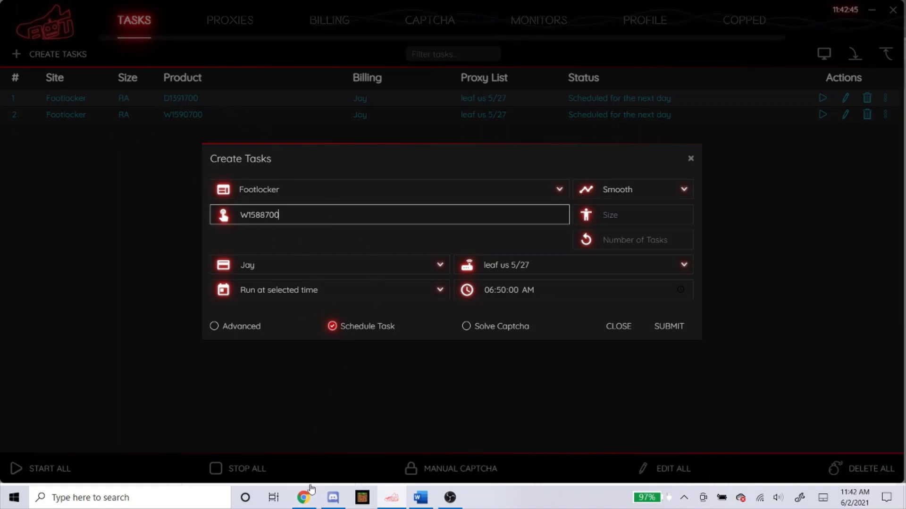
# Open the White/Green/Orange Nike Dunk Low page from Foot Locker's release dates.
pyautogui.click(292, 475)
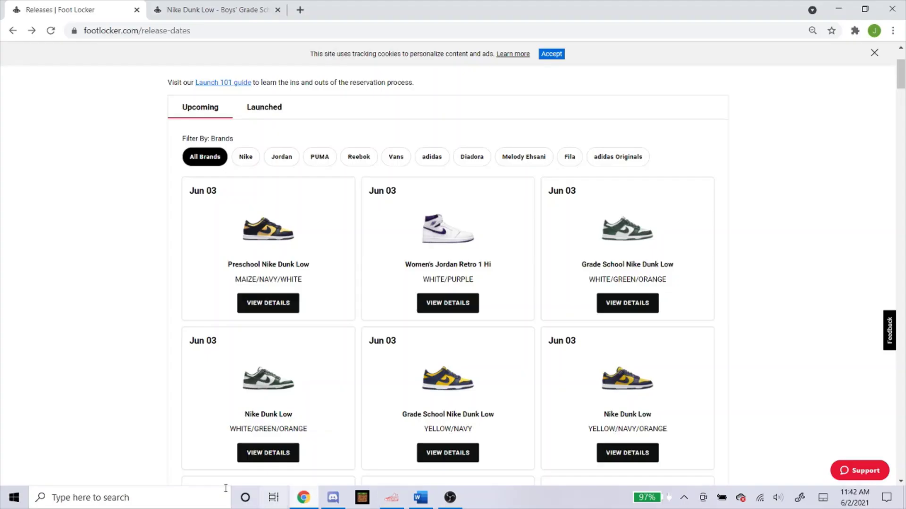
pyautogui.scroll(-2, 52, 297)
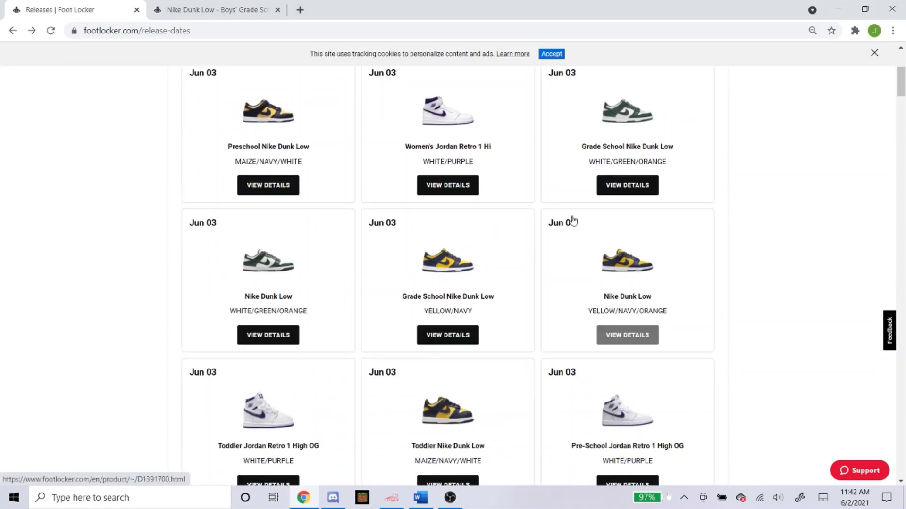
pyautogui.click(256, 276)
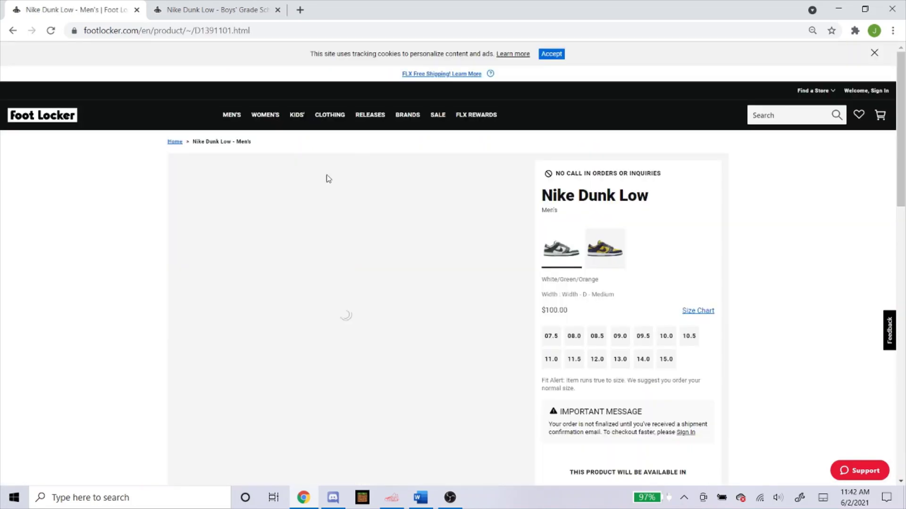
pyautogui.scroll(-7, 361, 221)
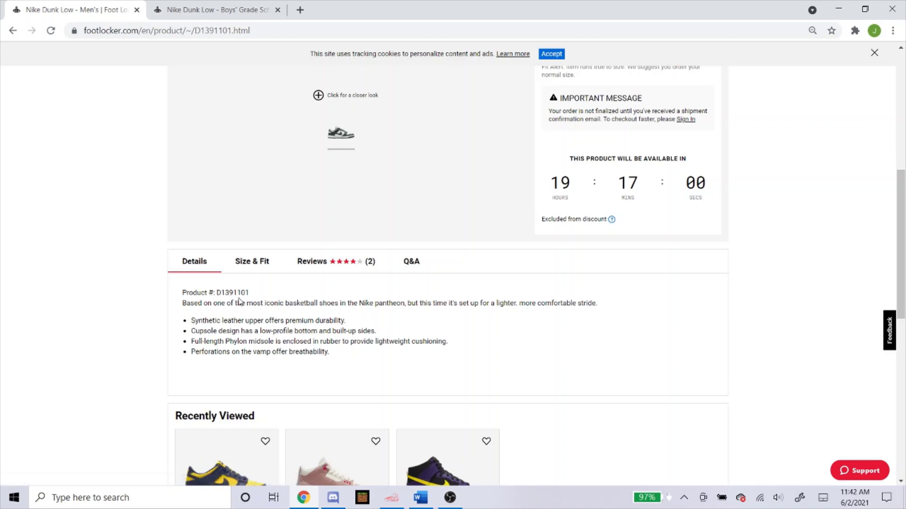
# Copy product number D1391101 and focus the bot task's product field.
pyautogui.doubleClick(236, 292)
pyautogui.rightClick(236, 292)
pyautogui.click(254, 299)
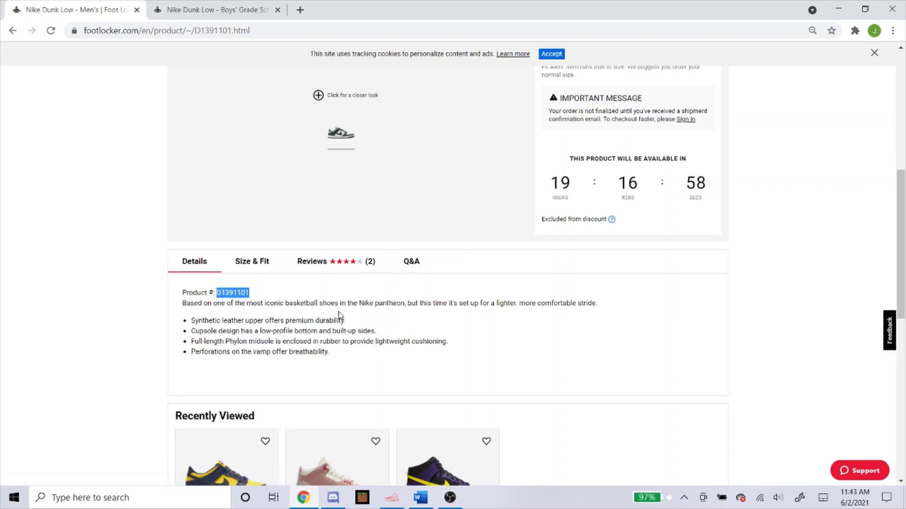
pyautogui.scroll(6, 339, 309)
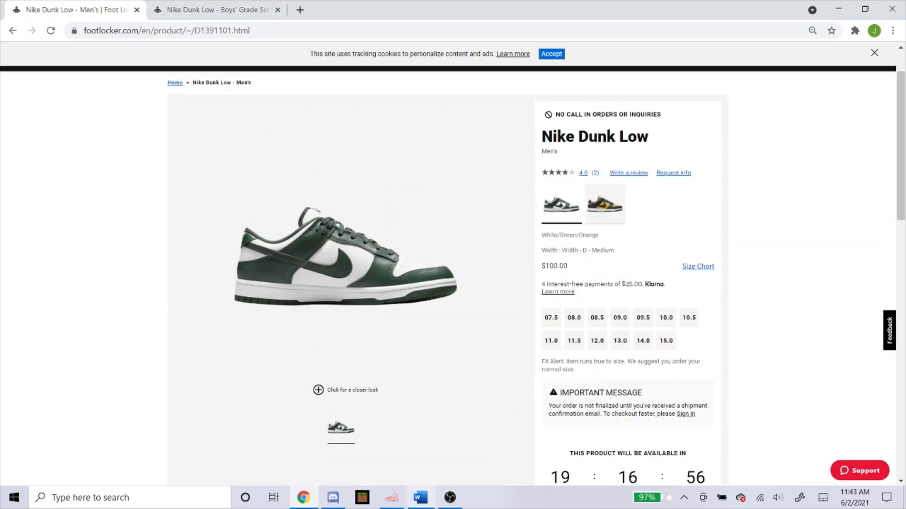
pyautogui.click(405, 494)
pyautogui.click(310, 215)
# Replace the old product number W1588700 with D1391101.
pyautogui.hotkey('ctrl', 'a')
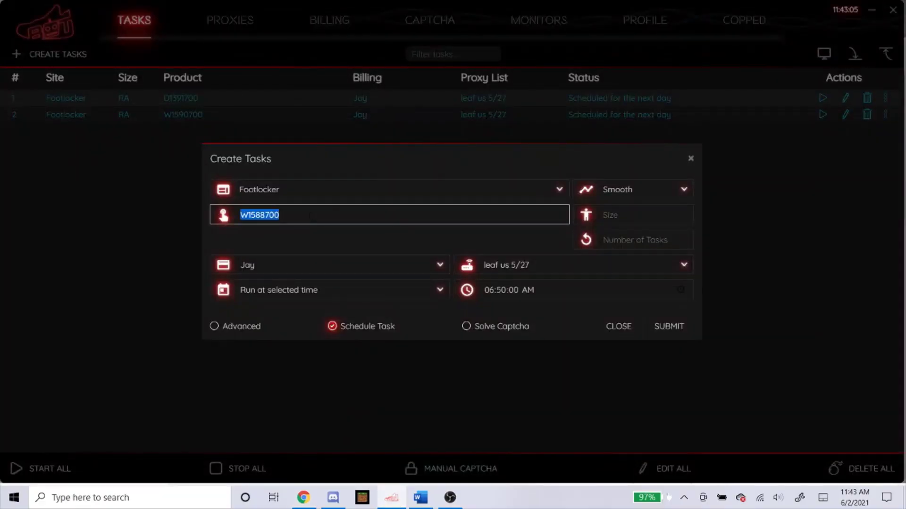
pyautogui.press('BackSpace')
pyautogui.rightClick(309, 212)
pyautogui.click(326, 235)
pyautogui.press('Tab')
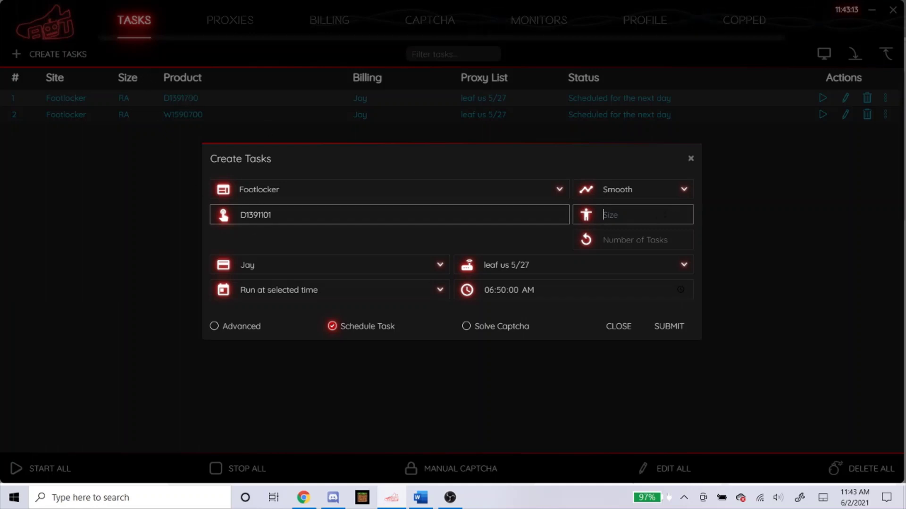
# Leave sizes blank, submit the D1391101 task, and return Chrome to release dates.
pyautogui.click(304, 497)
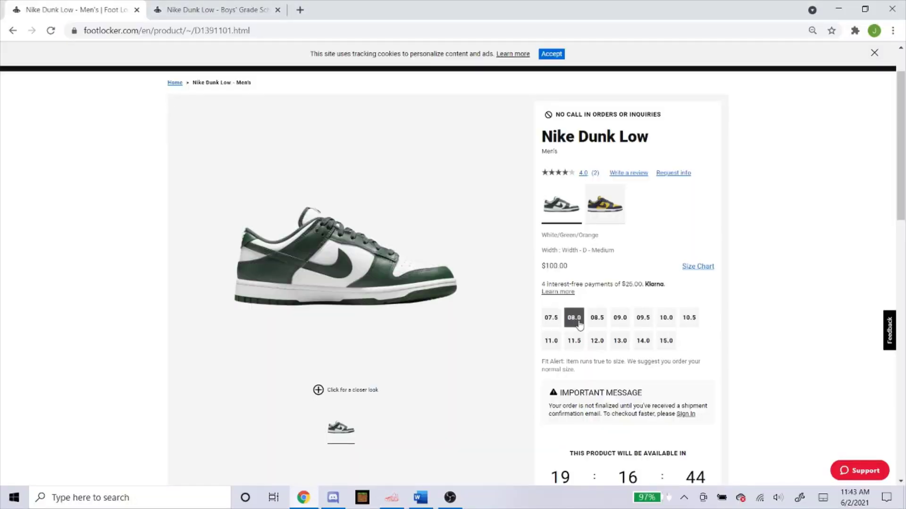
pyautogui.click(391, 497)
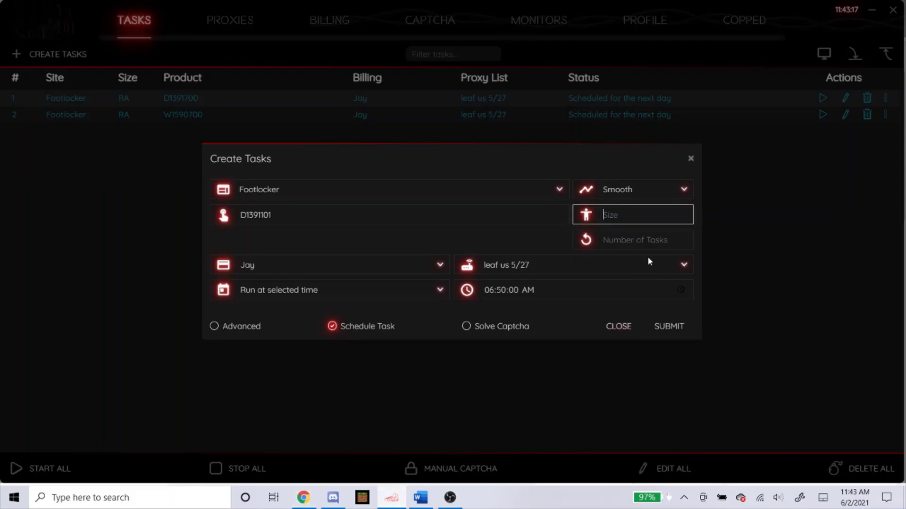
pyautogui.click(414, 266)
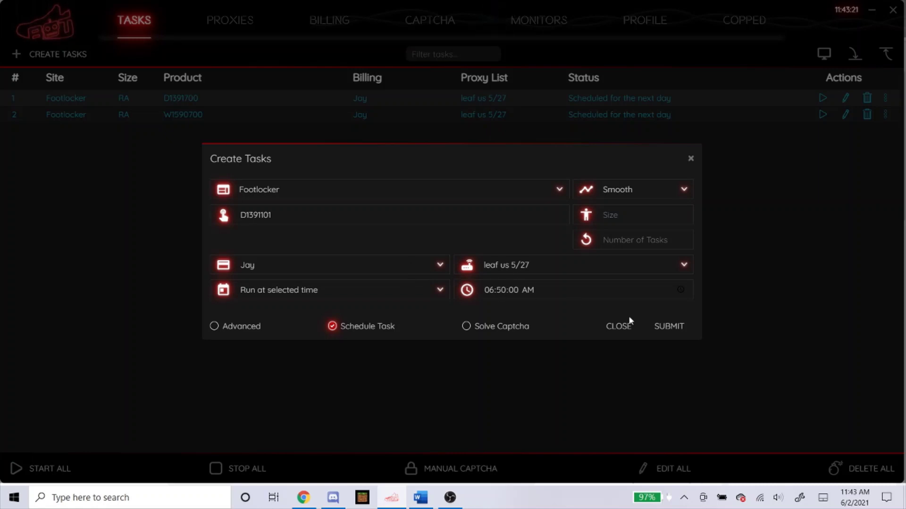
pyautogui.click(656, 333)
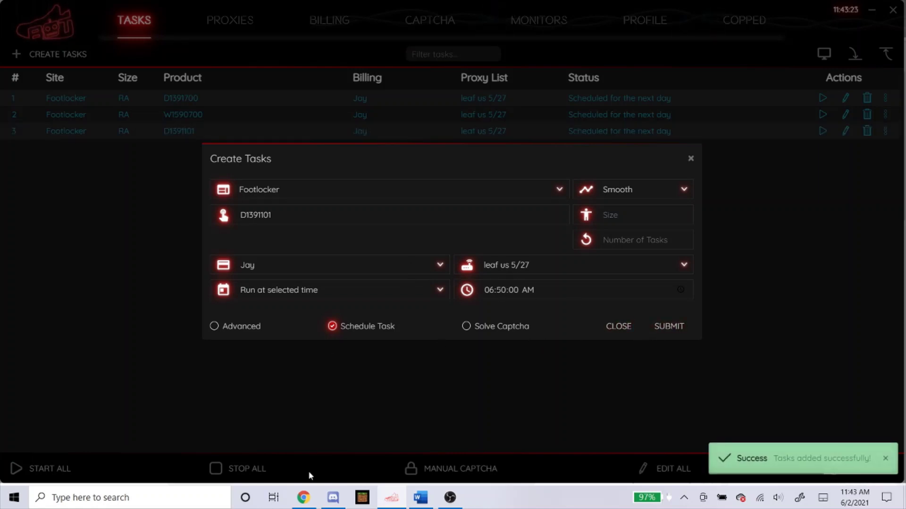
pyautogui.click(306, 500)
pyautogui.click(13, 30)
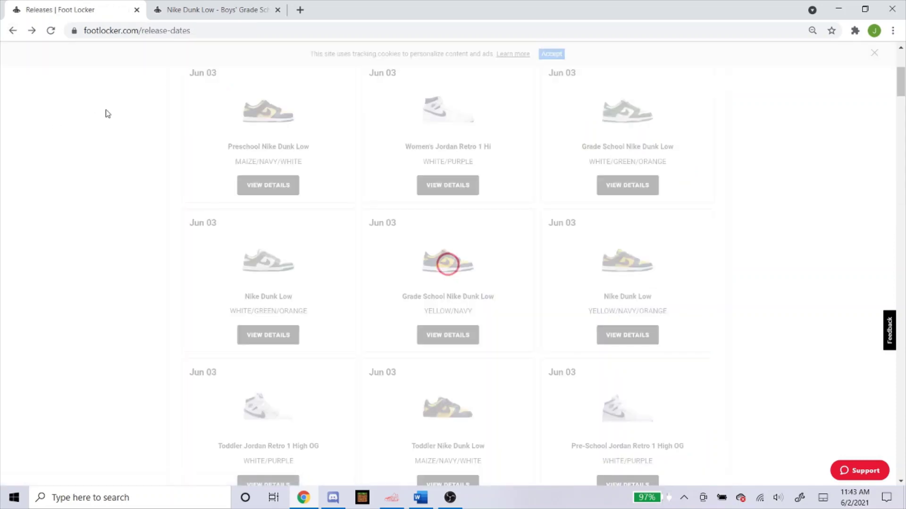
# Copy product number W1590102 from the Grade School Nike Dunk Low page.
pyautogui.click(610, 155)
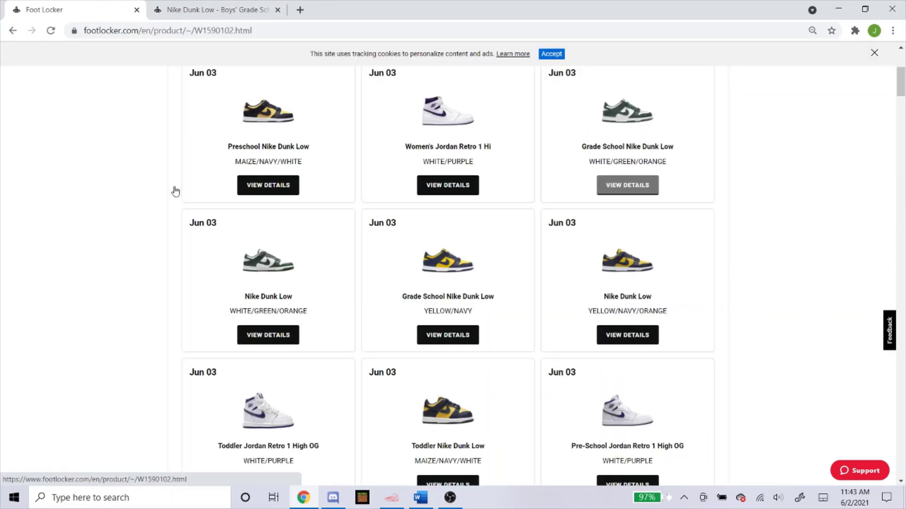
pyautogui.scroll(-5, 240, 267)
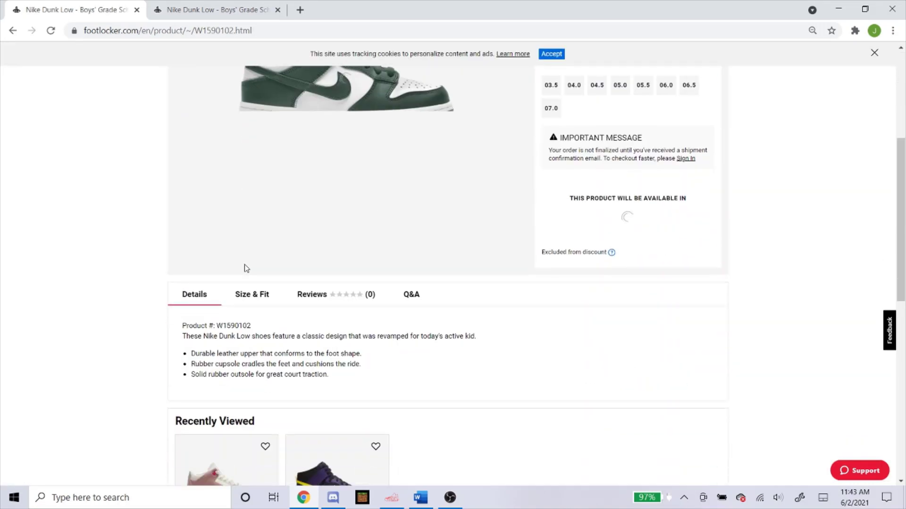
pyautogui.doubleClick(243, 329)
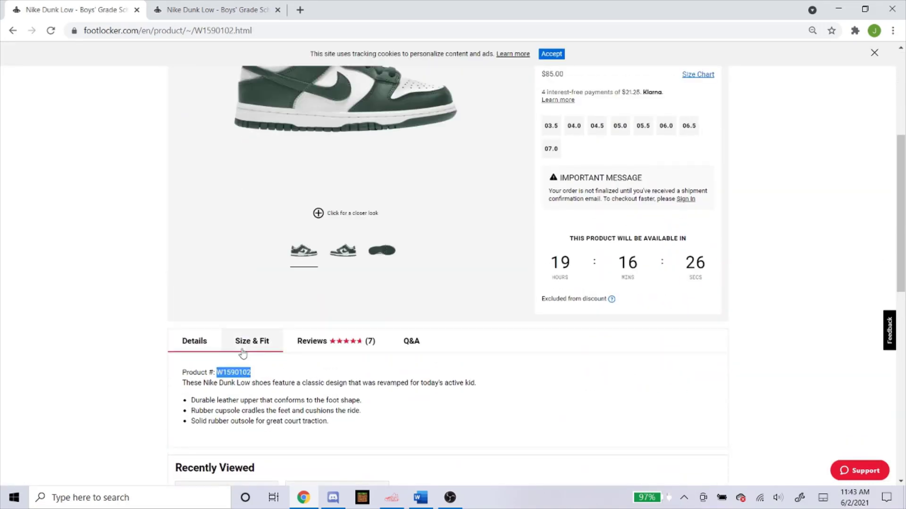
pyautogui.click(245, 340)
pyautogui.click(202, 344)
pyautogui.doubleClick(235, 255)
pyautogui.rightClick(235, 258)
pyautogui.click(253, 265)
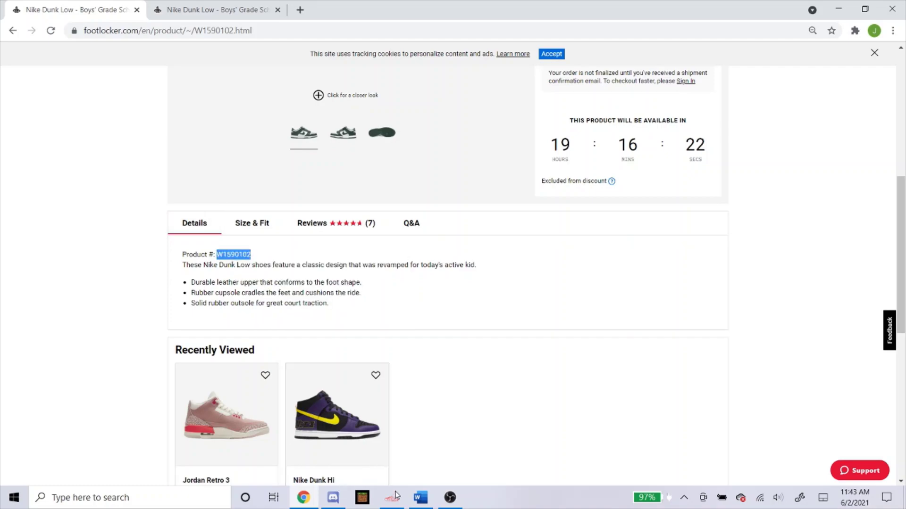
# Select the old product number D1391101 in the bot's product field for pasting.
pyautogui.click(391, 498)
pyautogui.doubleClick(333, 214)
pyautogui.rightClick(333, 216)
# Paste W1590102 as the product and submit it as the fourth scheduled Footlocker task.
pyautogui.click(354, 236)
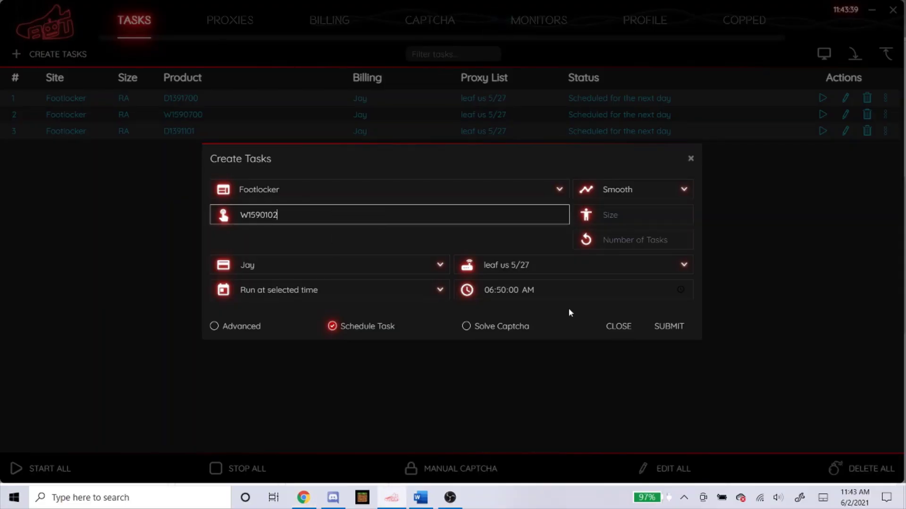
pyautogui.click(656, 330)
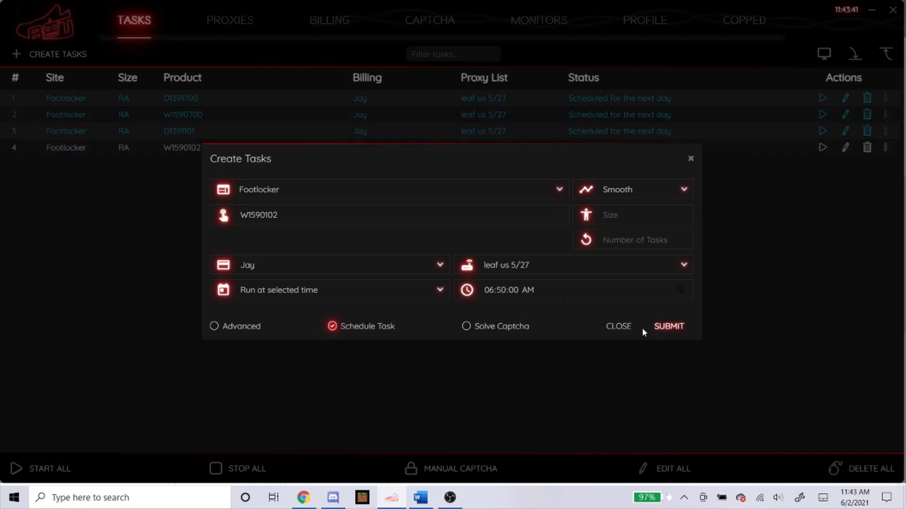
pyautogui.click(613, 327)
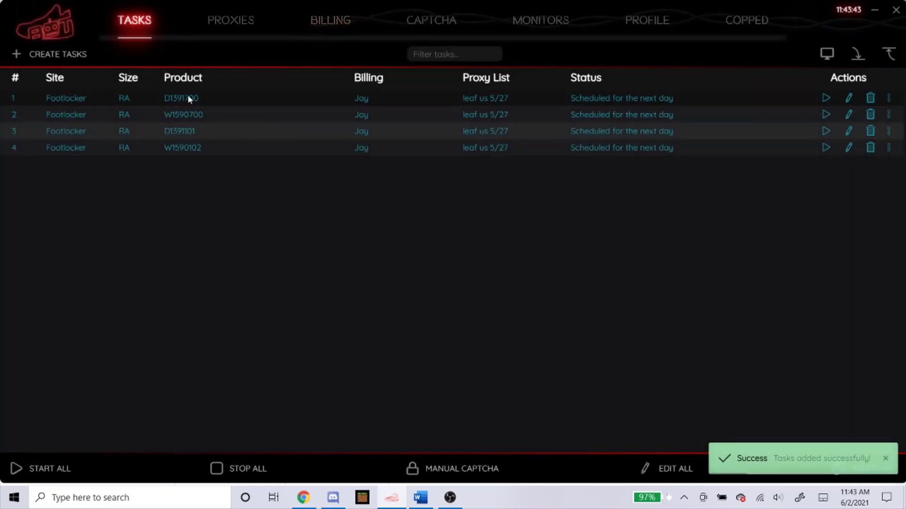
# Check the SKUs on the task rows, then bring up the Word notes.
pyautogui.moveTo(238, 100)
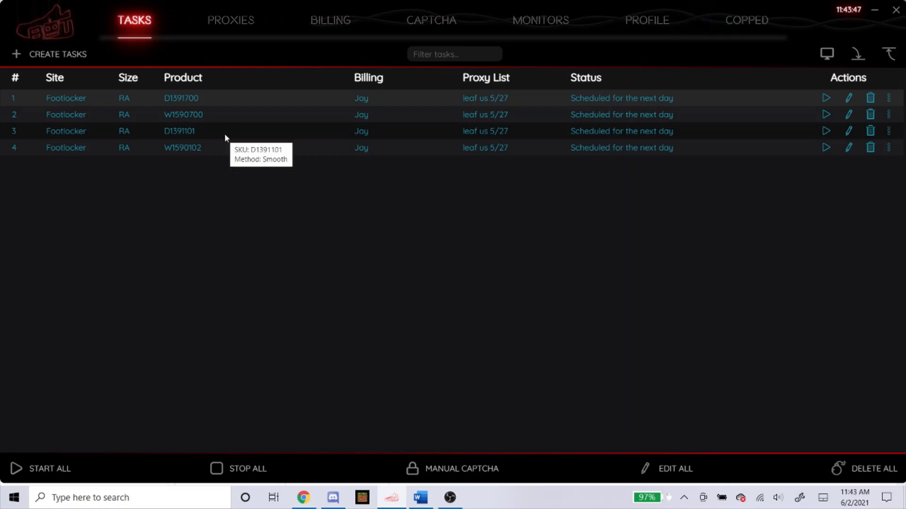
pyautogui.moveTo(230, 121)
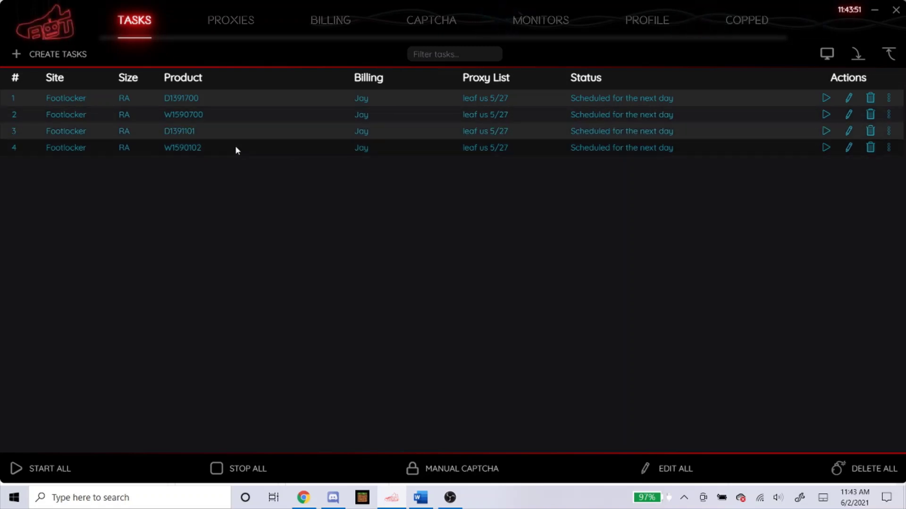
pyautogui.moveTo(236, 150)
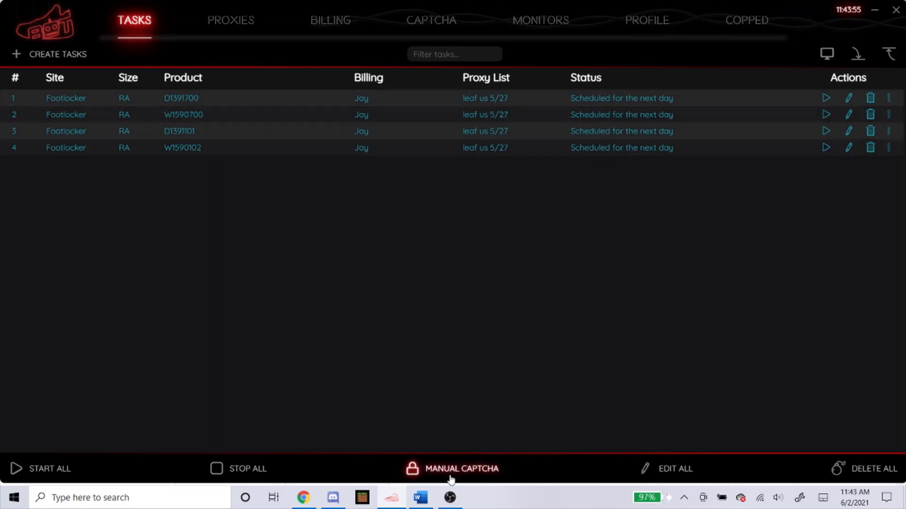
pyautogui.click(411, 495)
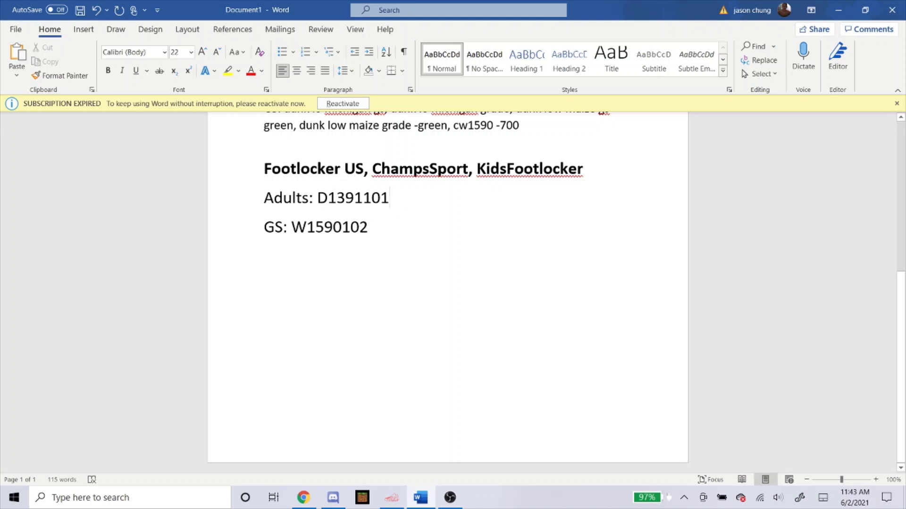
# Compare the Word notes' Adults D1391101 and GS W1590102 numbers against the bot's task list.
pyautogui.click(401, 500)
pyautogui.click(401, 502)
pyautogui.click(391, 497)
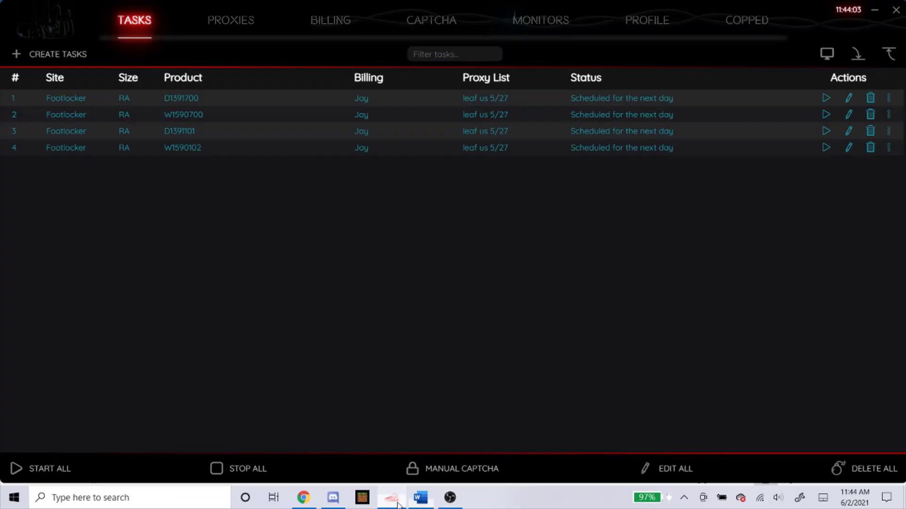
pyautogui.click(392, 498)
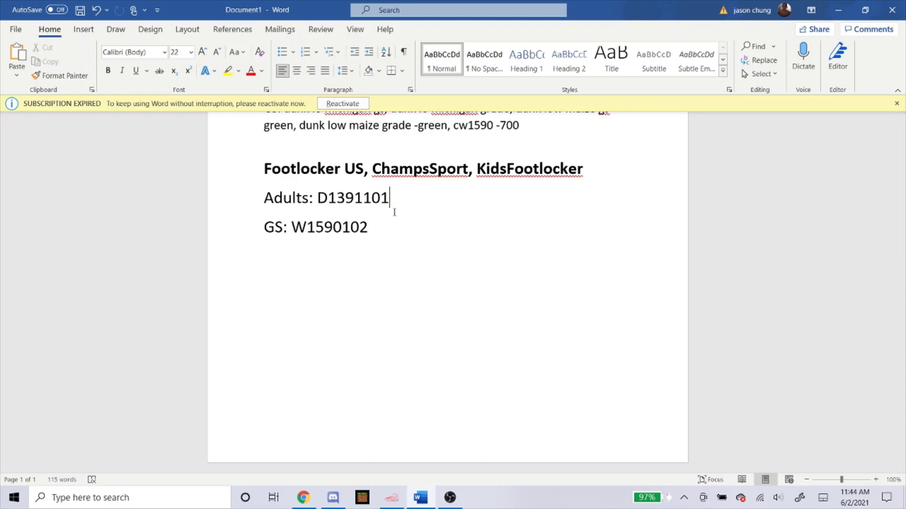
pyautogui.click(391, 498)
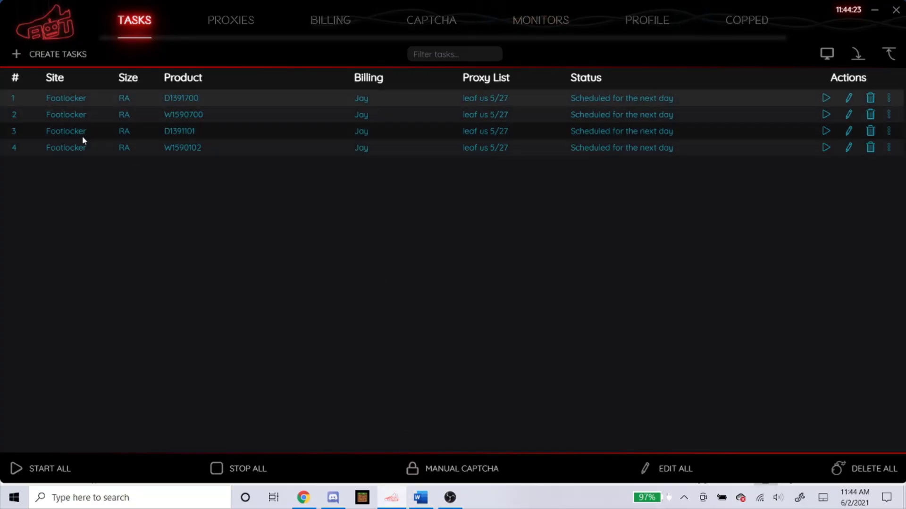
pyautogui.click(50, 54)
# Set the new task's site to ChampsSport and clear the leftover W1590102 from the SKU field.
pyautogui.click(323, 190)
pyautogui.write('champs')
pyautogui.press('Return')
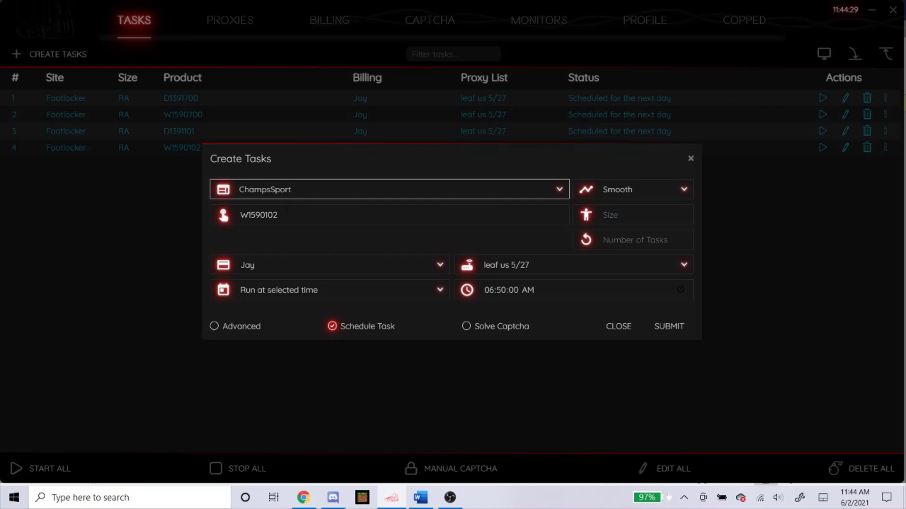
pyautogui.doubleClick(287, 210)
pyautogui.press('BackSpace')
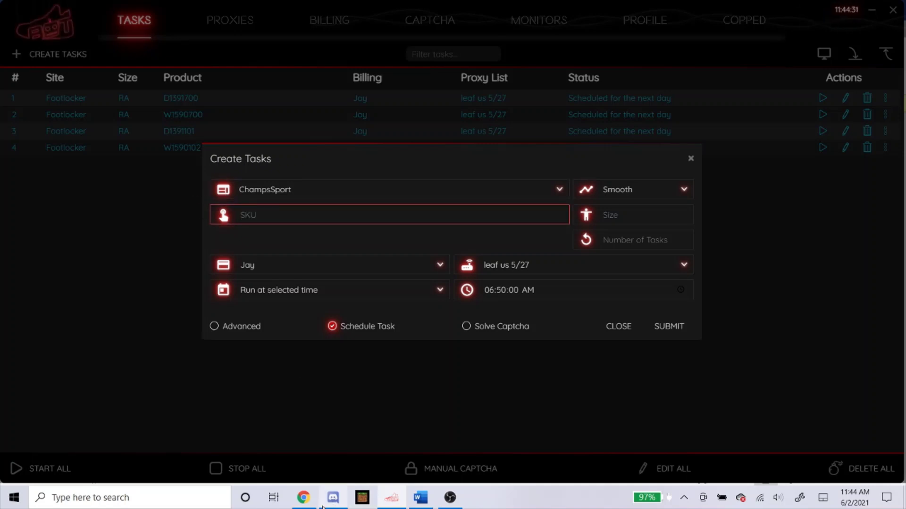
pyautogui.click(303, 497)
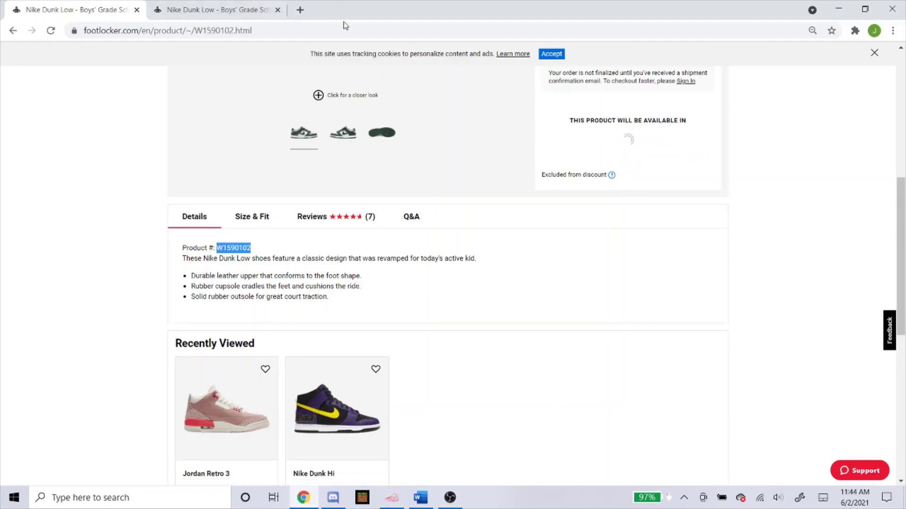